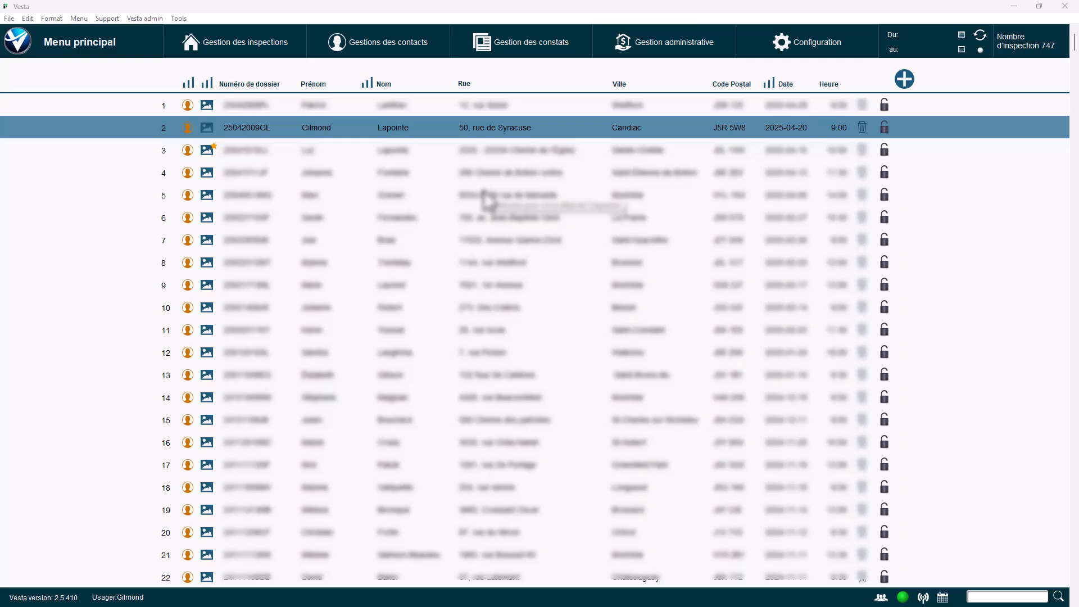
# - Check in the licence details whether the IA ChatGPT option is enabled
pyautogui.click(797, 51)
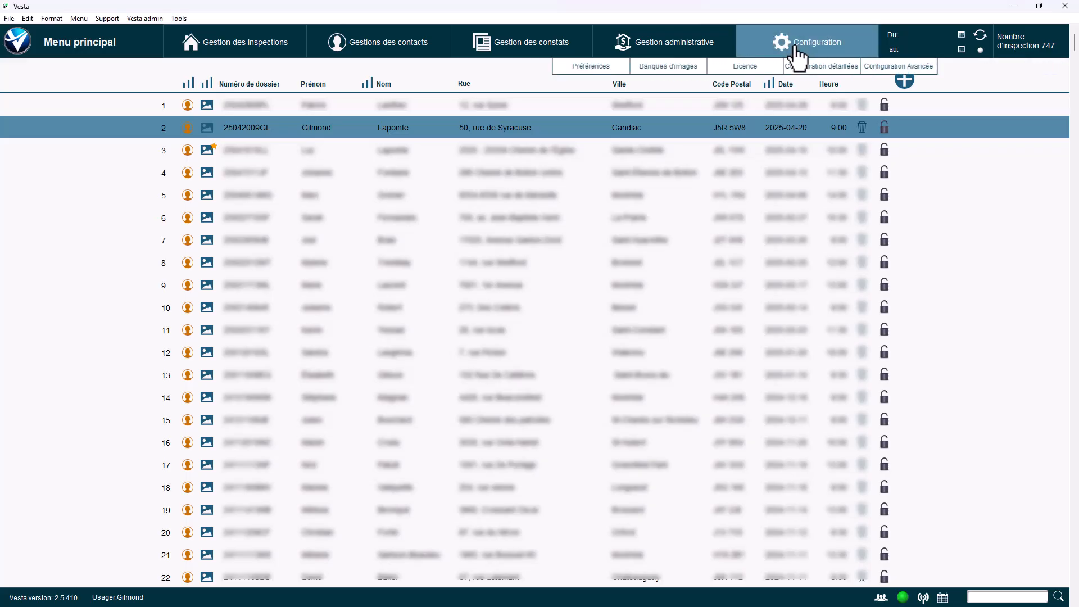
pyautogui.click(674, 66)
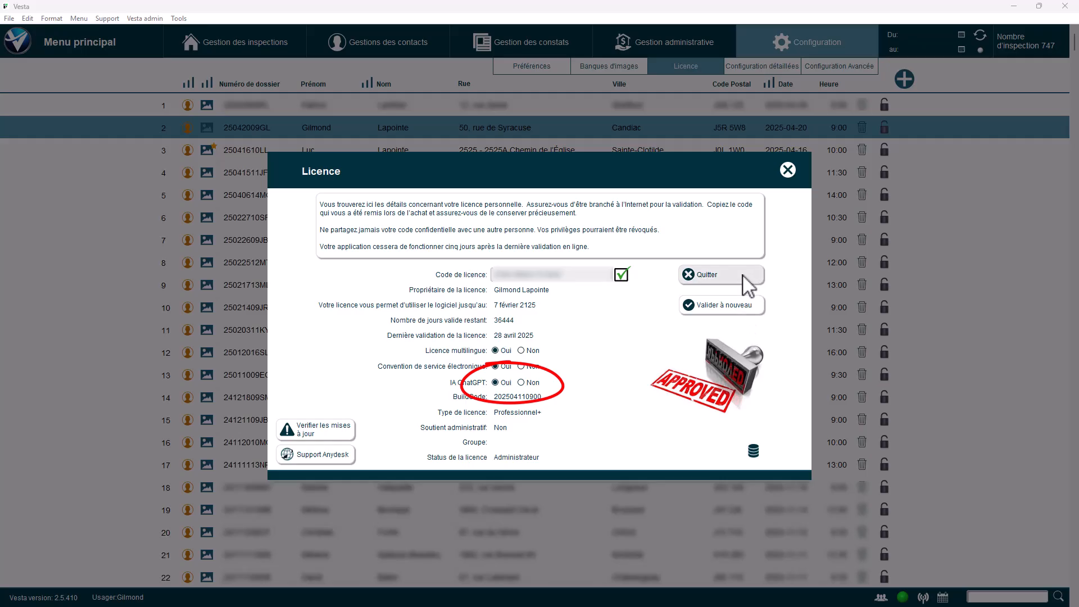
pyautogui.click(725, 274)
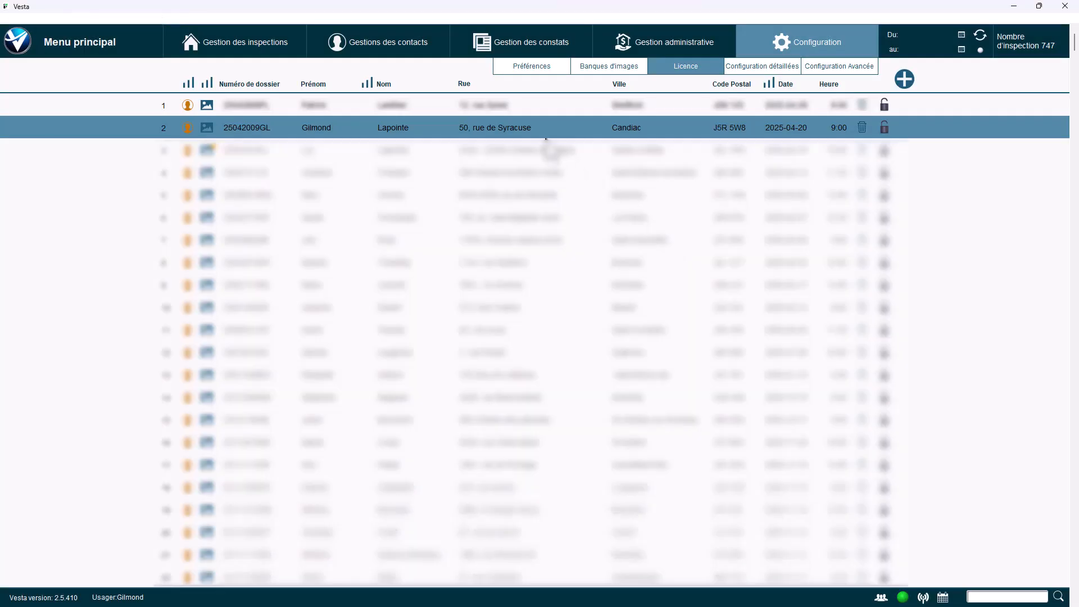
# - Open the second inspection file in the list and show the Fondations subsection of Structure in its Feuille de route
pyautogui.doubleClick(524, 130)
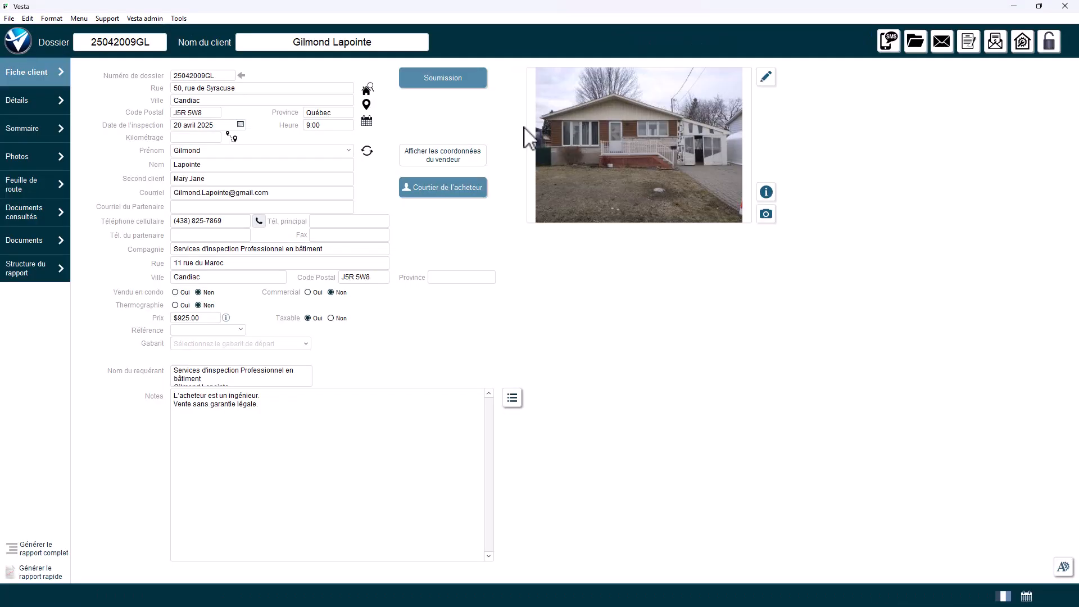
pyautogui.click(22, 129)
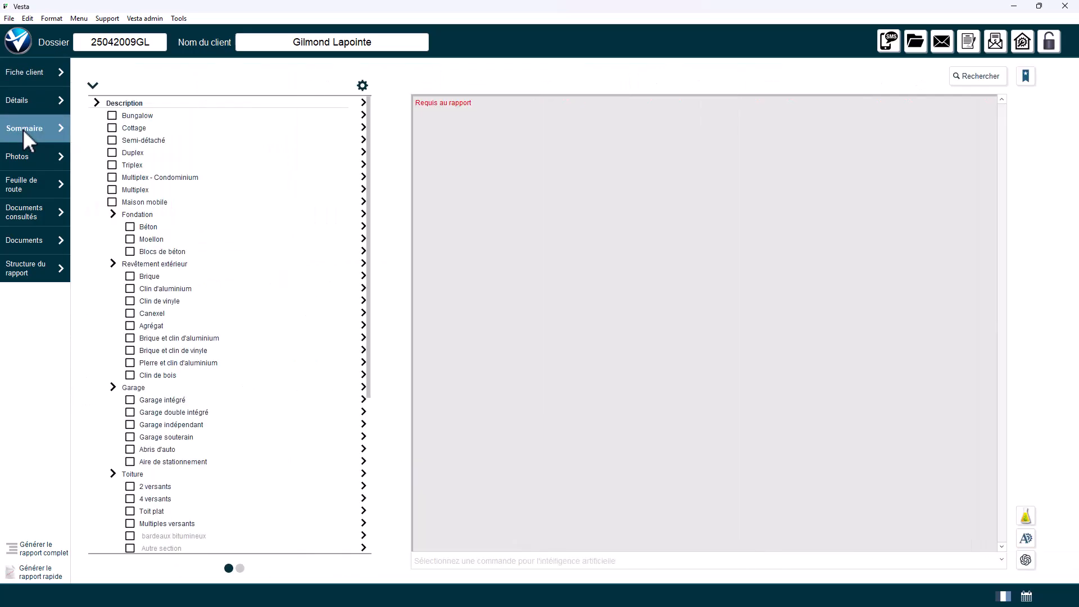
pyautogui.click(20, 189)
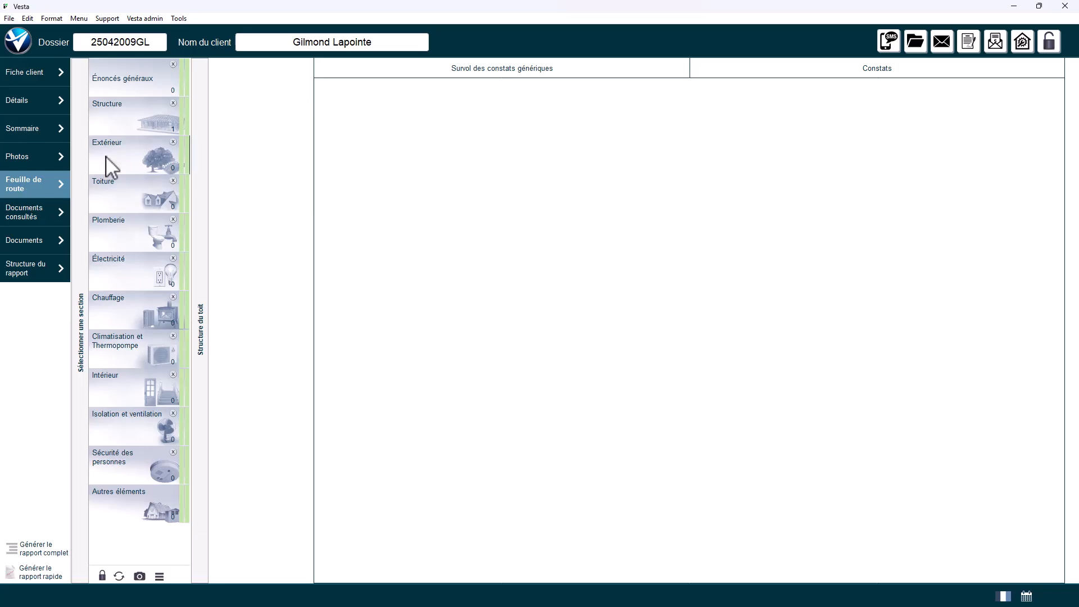
pyautogui.click(135, 119)
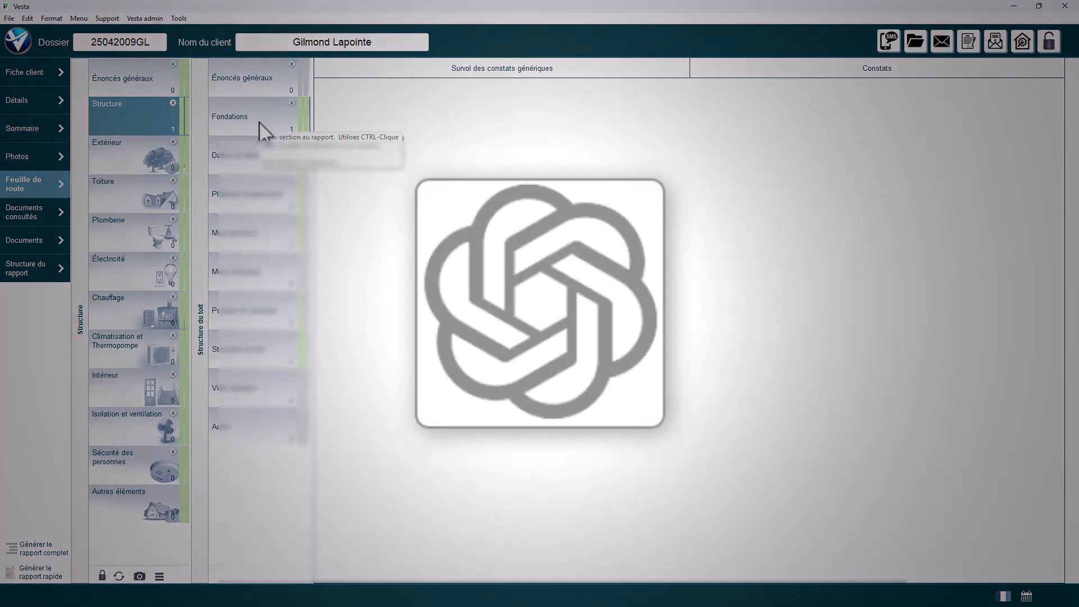
pyautogui.click(260, 123)
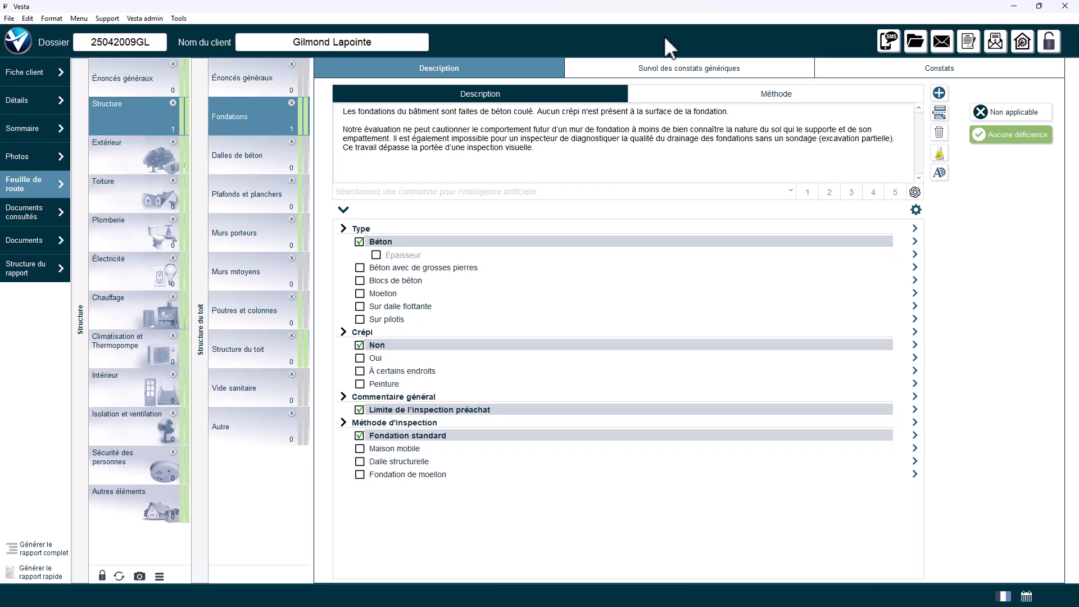
# - Examine the generic findings available for the Fondations subsection
pyautogui.click(664, 76)
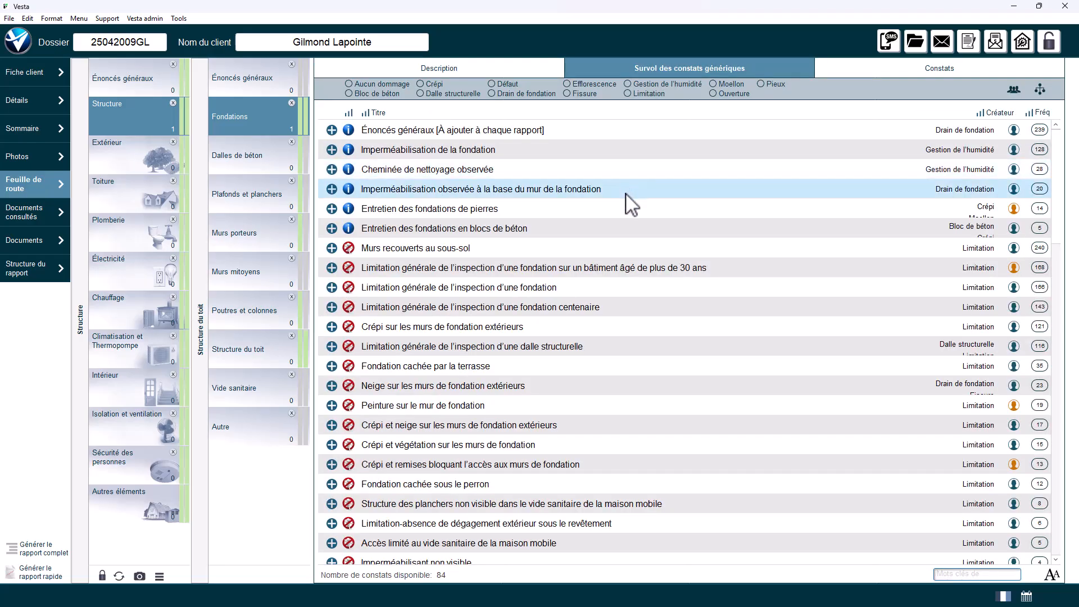
pyautogui.scroll(-1, 626, 199)
pyautogui.scroll(-2, 630, 206)
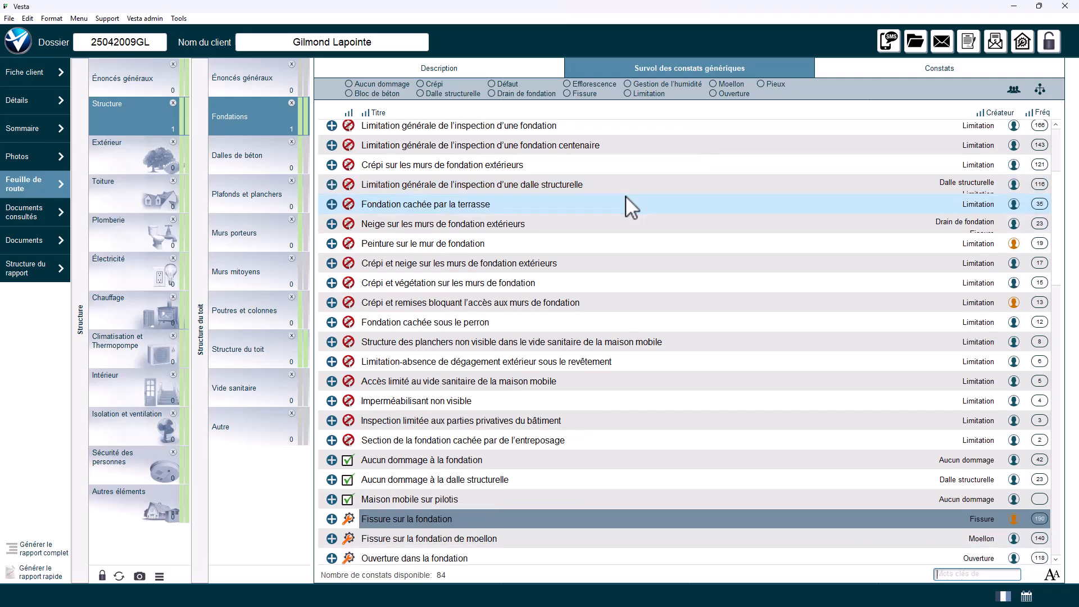
pyautogui.scroll(-2, 625, 196)
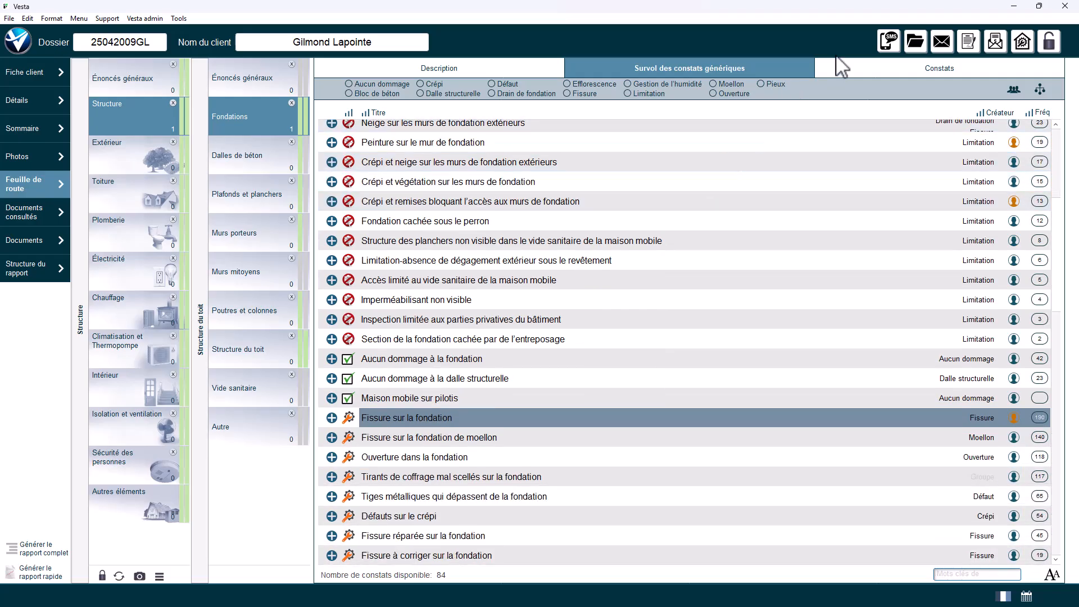
# - Create a new finding under Fondations and enter "- poutre de bois massif, affaissée de 6 pouces au centre du vide sanitaire"
pyautogui.click(909, 66)
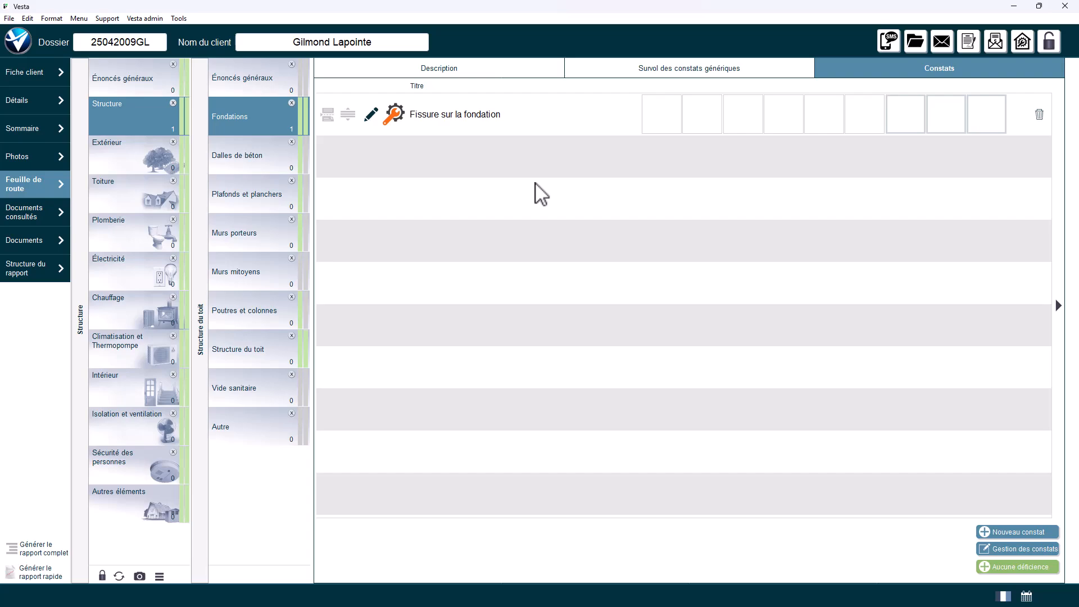
pyautogui.click(1048, 531)
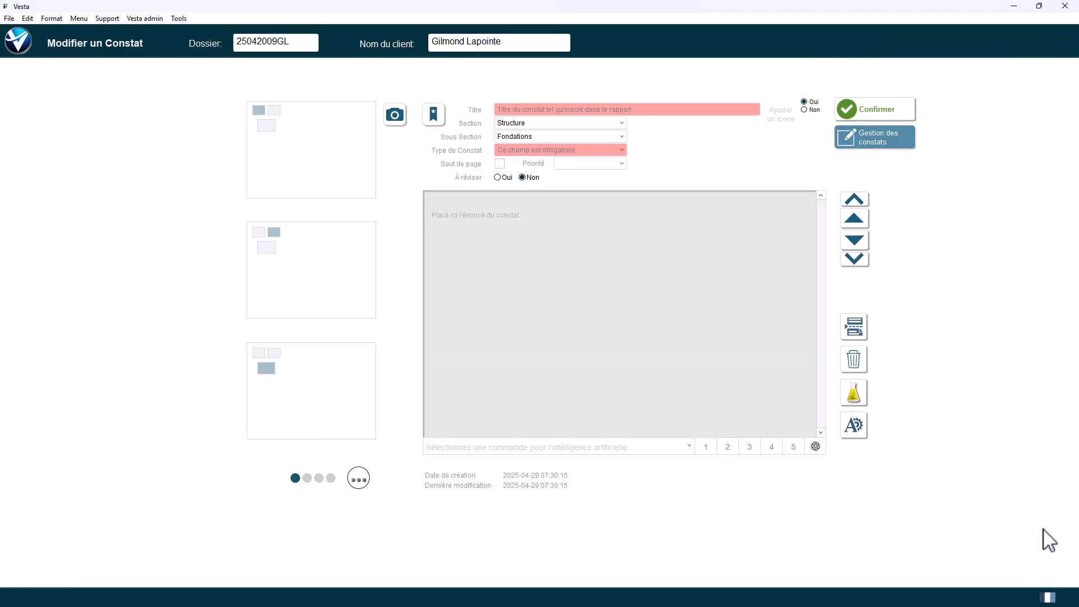
pyautogui.click(571, 253)
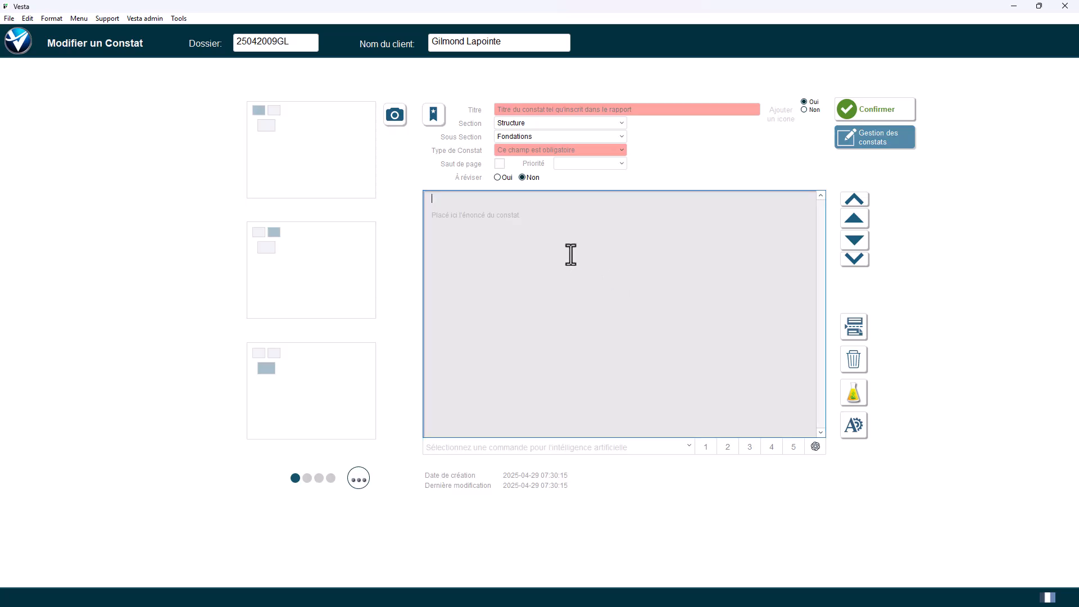
pyautogui.write('- poutre de bois massif, affaissée de ')
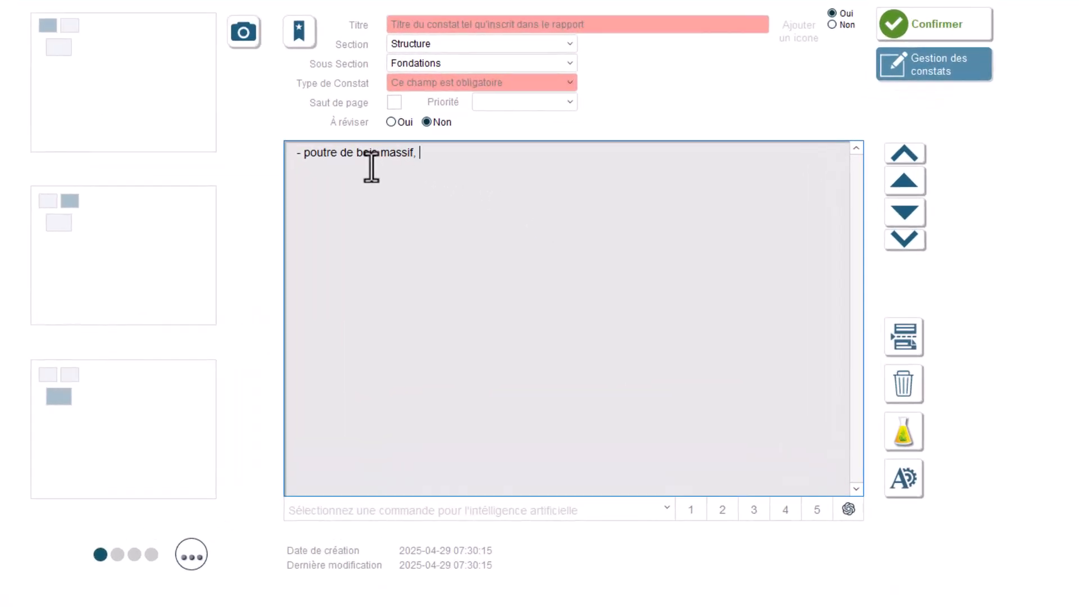
pyautogui.write('6 pouces au centre du vi')
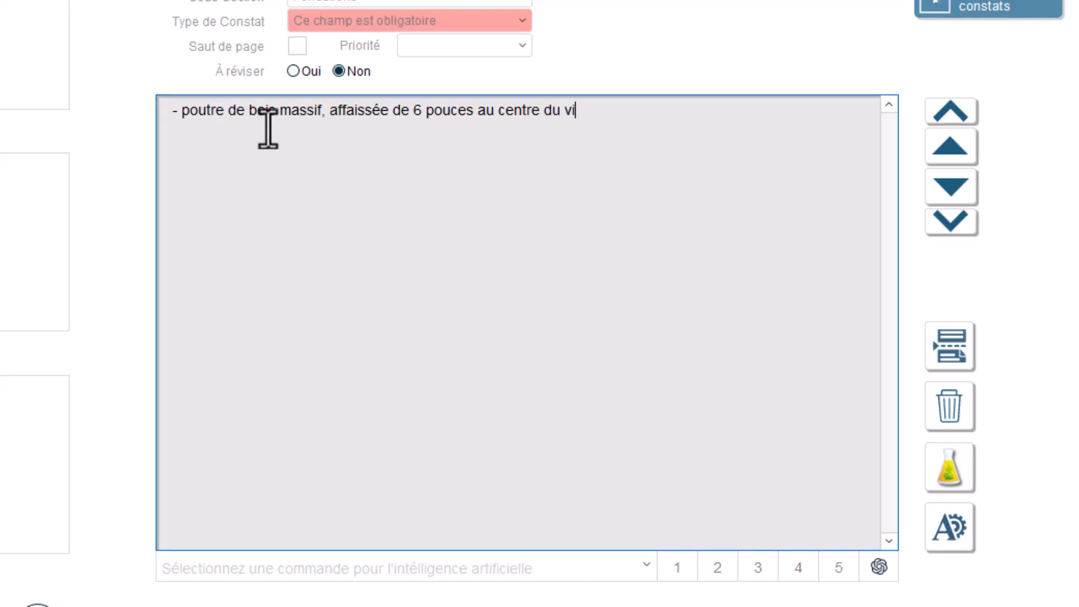
pyautogui.write('de sanitaire')
pyautogui.press('Return')
# - Add the lines "- colonne d'acier rouillée, sans semelle à sa base" and "- signe d'infiltration (flaque d'eau) à la base de la colonne" to the finding
pyautogui.write("- colonne d'acier ")
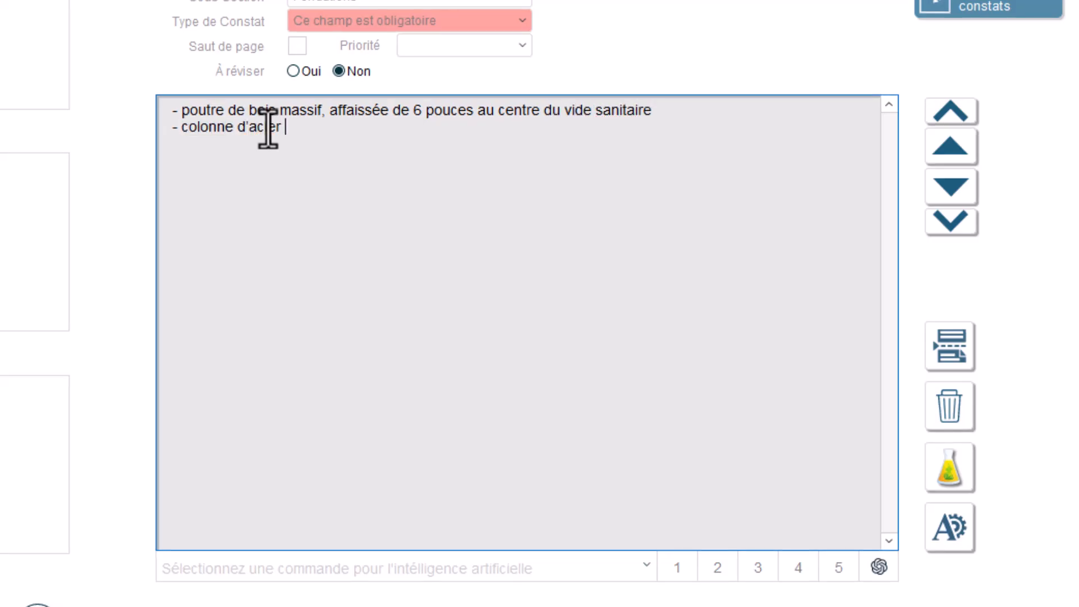
pyautogui.write('rouillée, sans semelle à sa base')
pyautogui.press('Return')
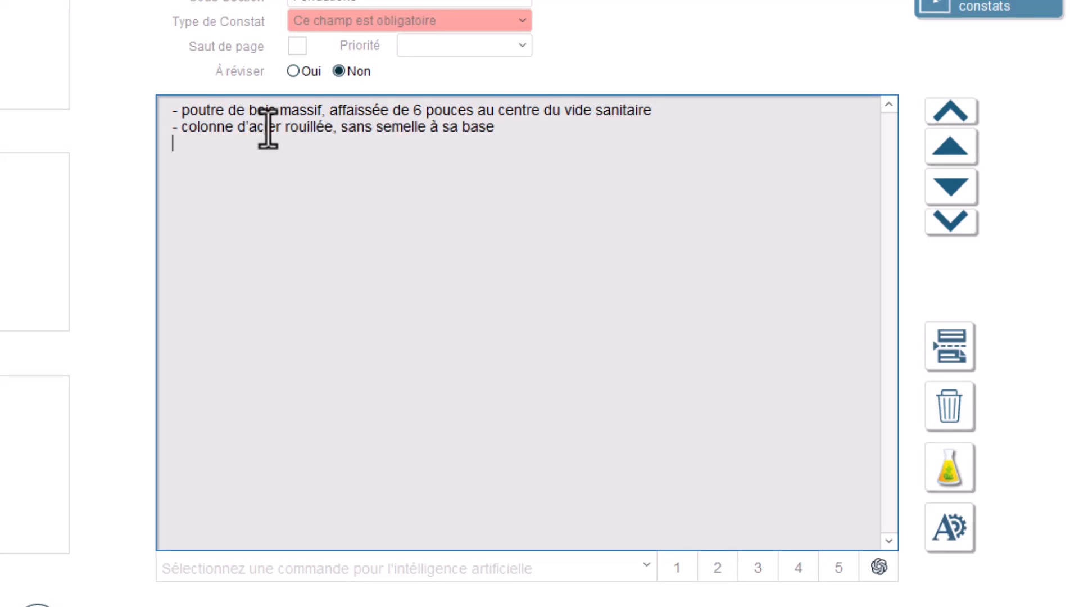
pyautogui.write('- signe d’infiltration ')
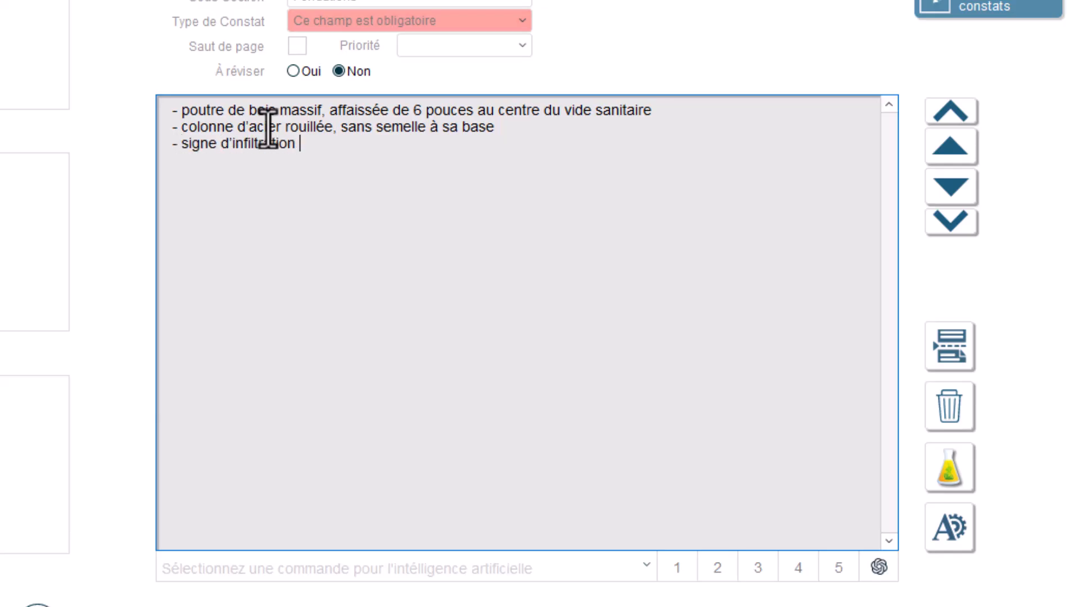
pyautogui.write('(flaque d’eau) ')
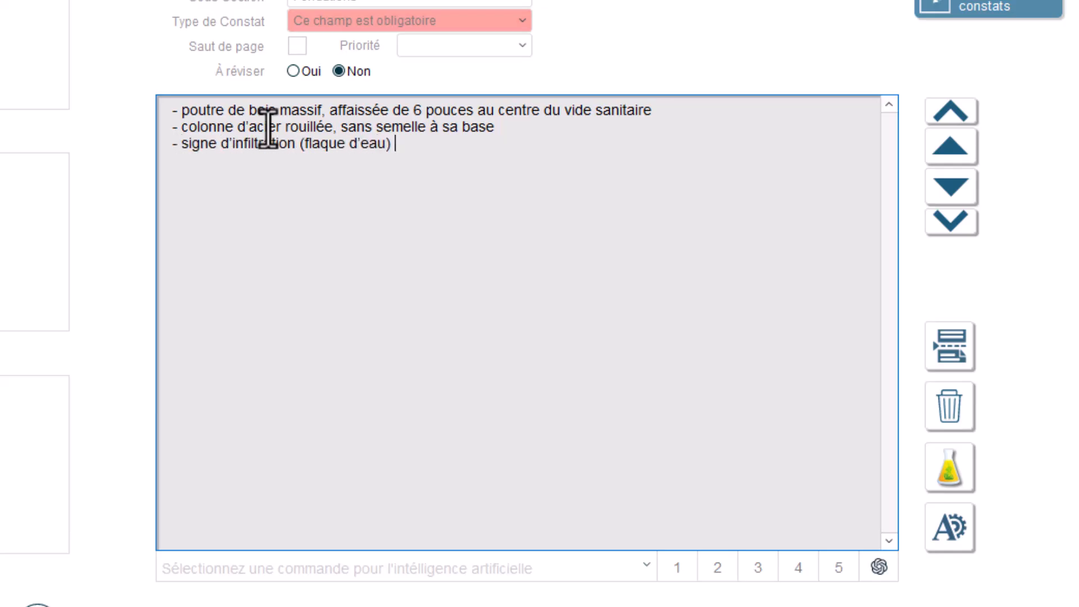
pyautogui.write('à la base de la colonne')
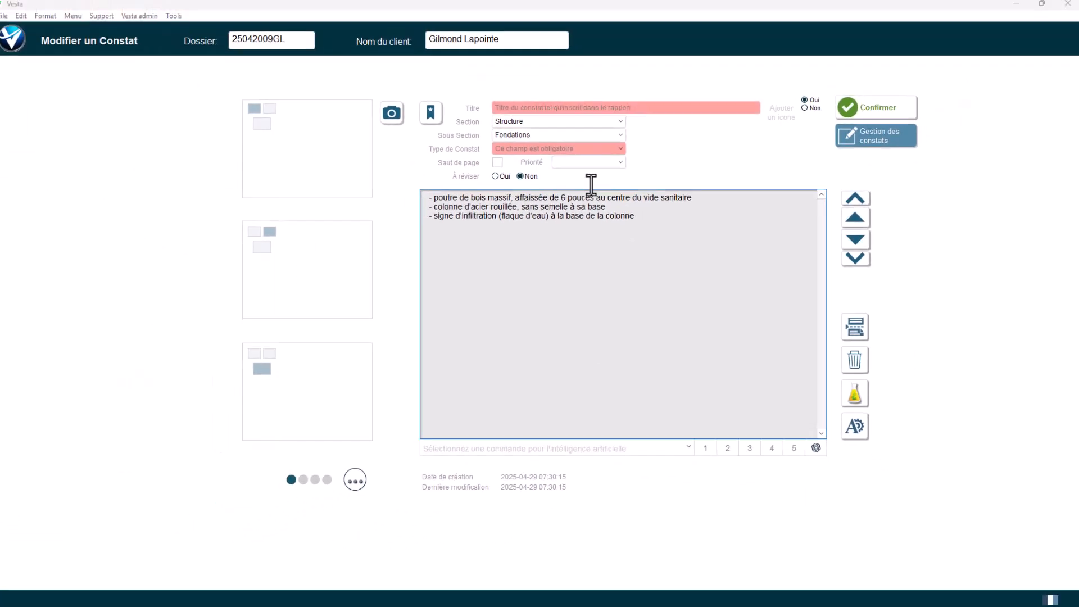
# - Run the AI command "Développe un constat à partir de ce texte" on the notes and review the whole generated finding
pyautogui.click(706, 447)
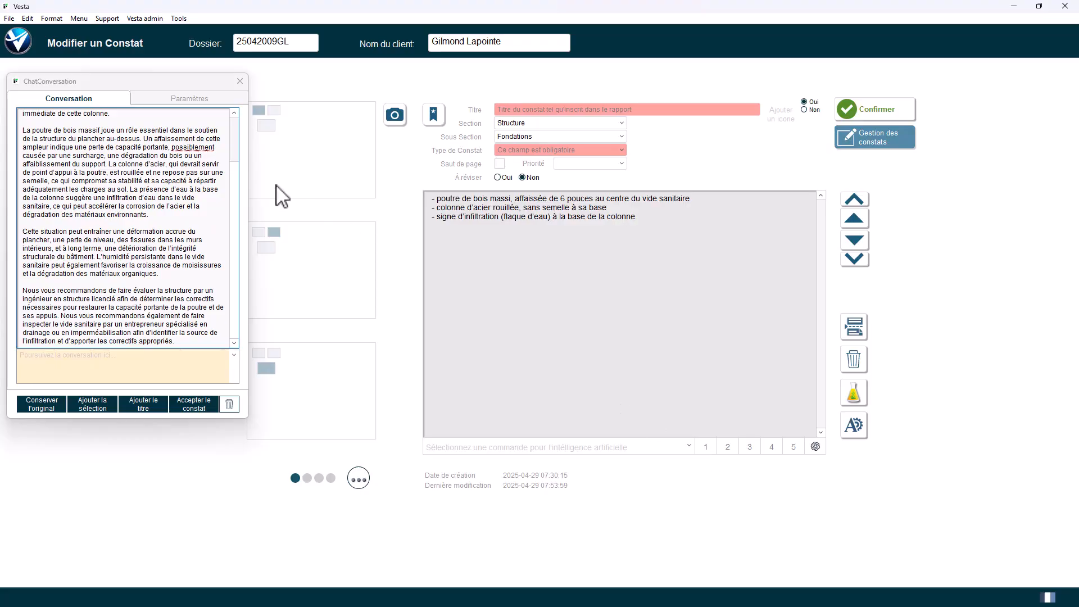
pyautogui.scroll(3, 235, 179)
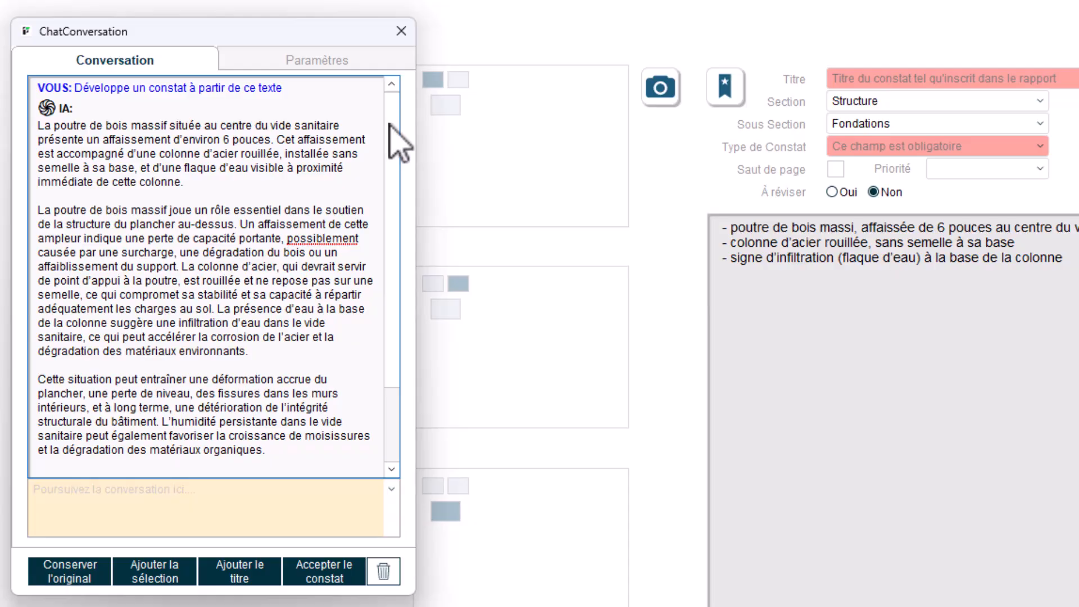
pyautogui.scroll(-1, 397, 135)
pyautogui.scroll(-2, 398, 141)
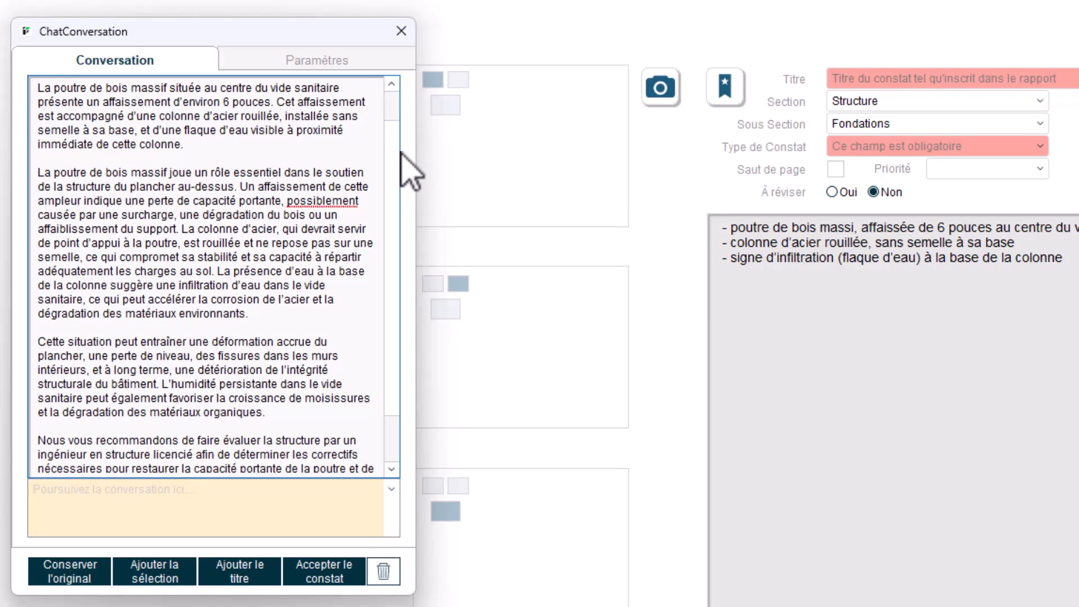
pyautogui.scroll(-1, 400, 169)
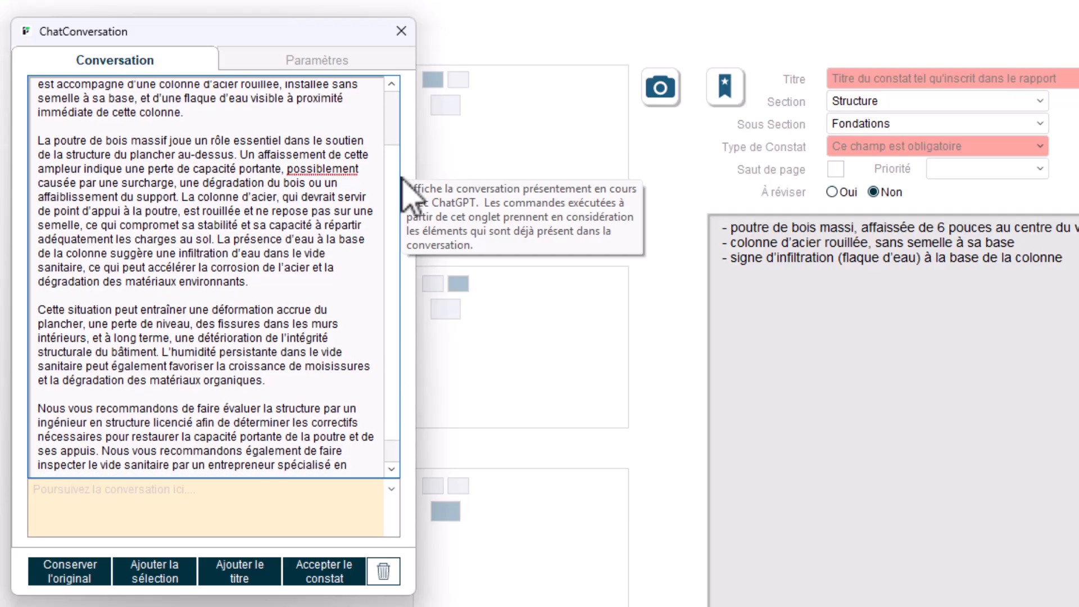
pyautogui.scroll(-1, 402, 179)
pyautogui.moveTo(400, 184); pyautogui.dragTo(401, 198)
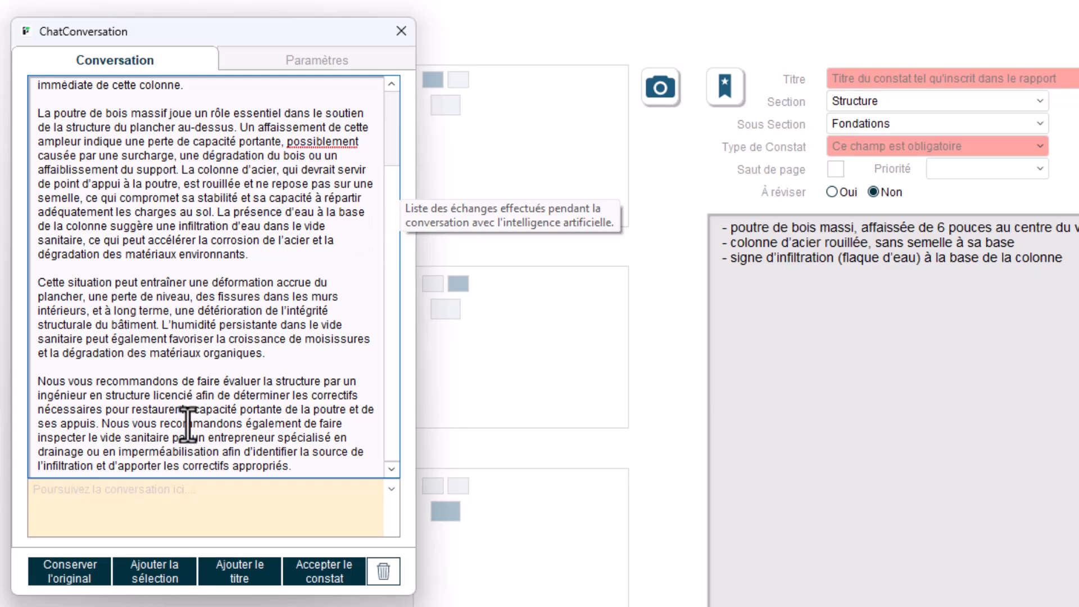
# - Ask the AI to "Condense le texte en deux paragraphes" and accept the resulting finding
pyautogui.click(103, 502)
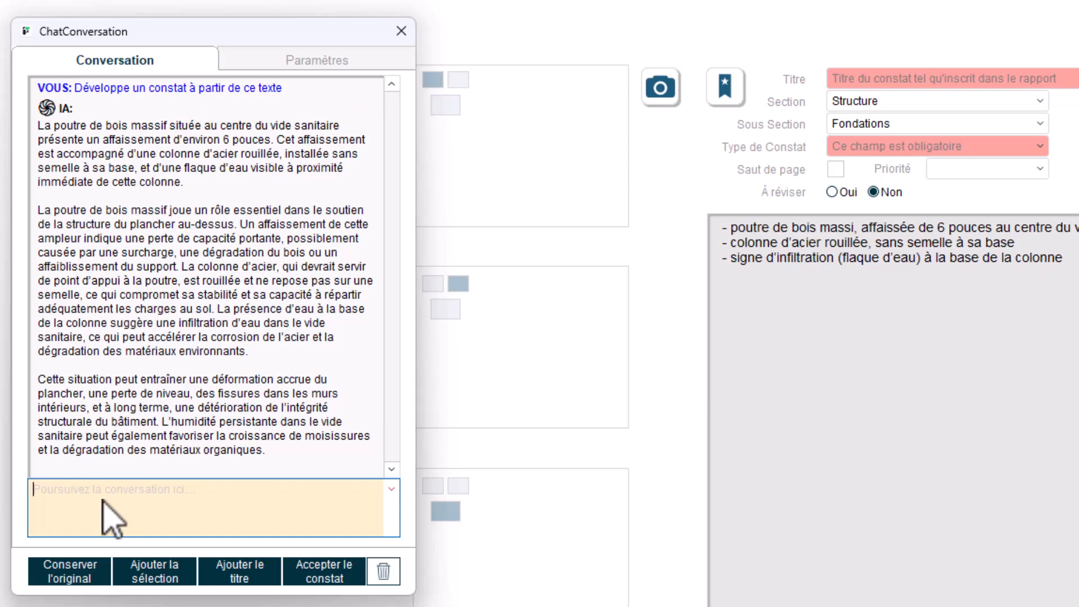
pyautogui.write('Conde')
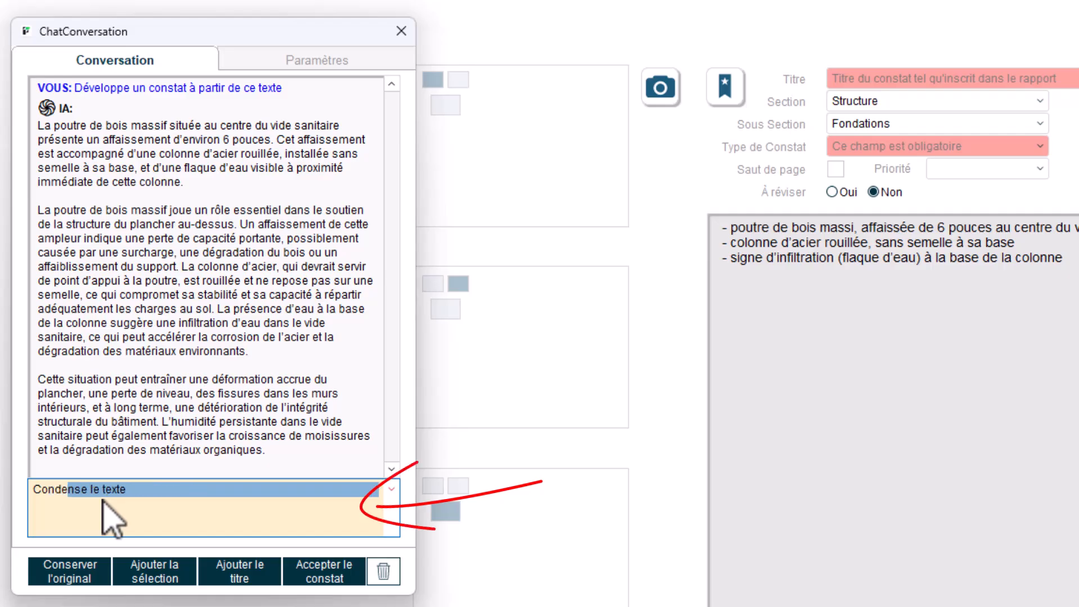
pyautogui.write('nse le texte en de')
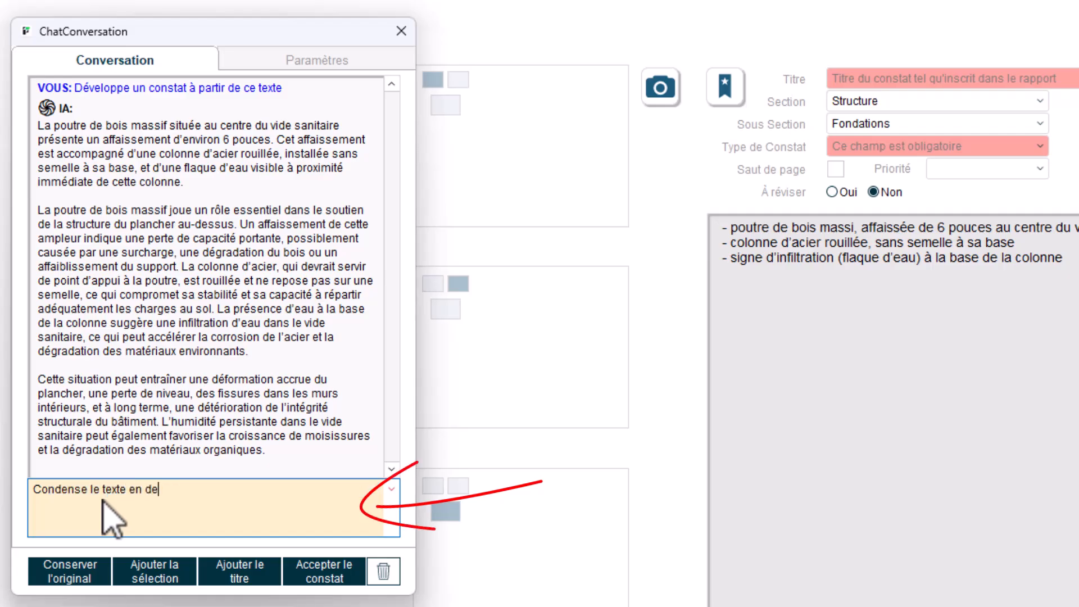
pyautogui.write('ux paragra')
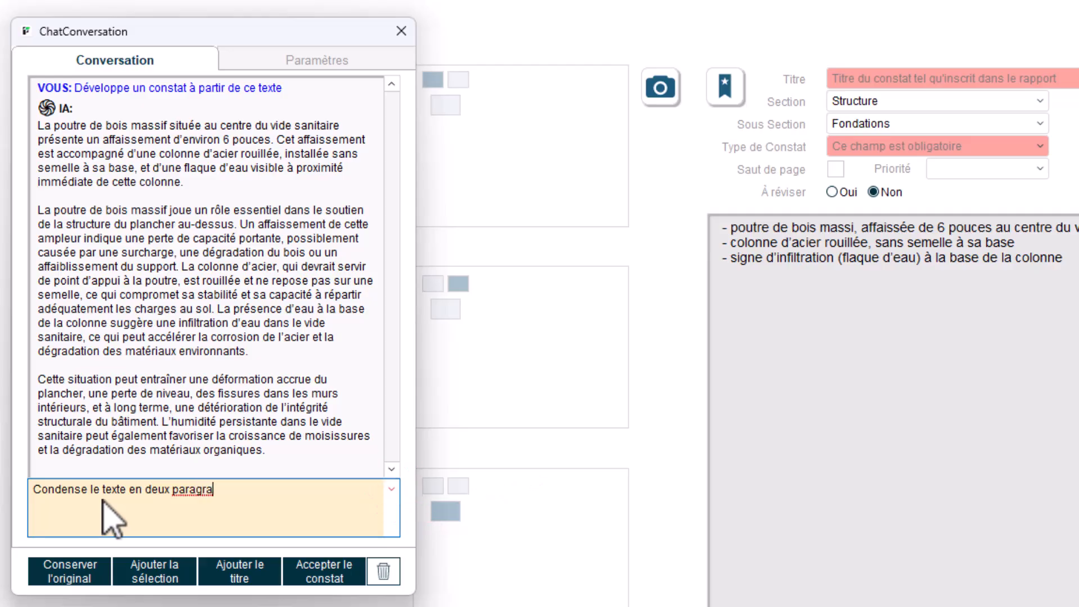
pyautogui.write('phes')
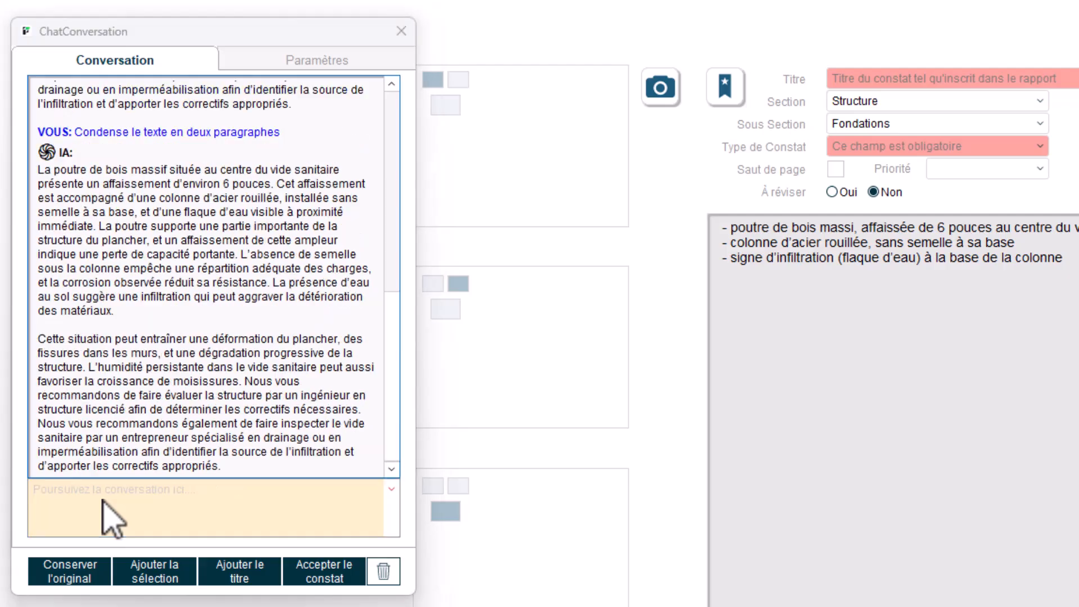
pyautogui.click(387, 328)
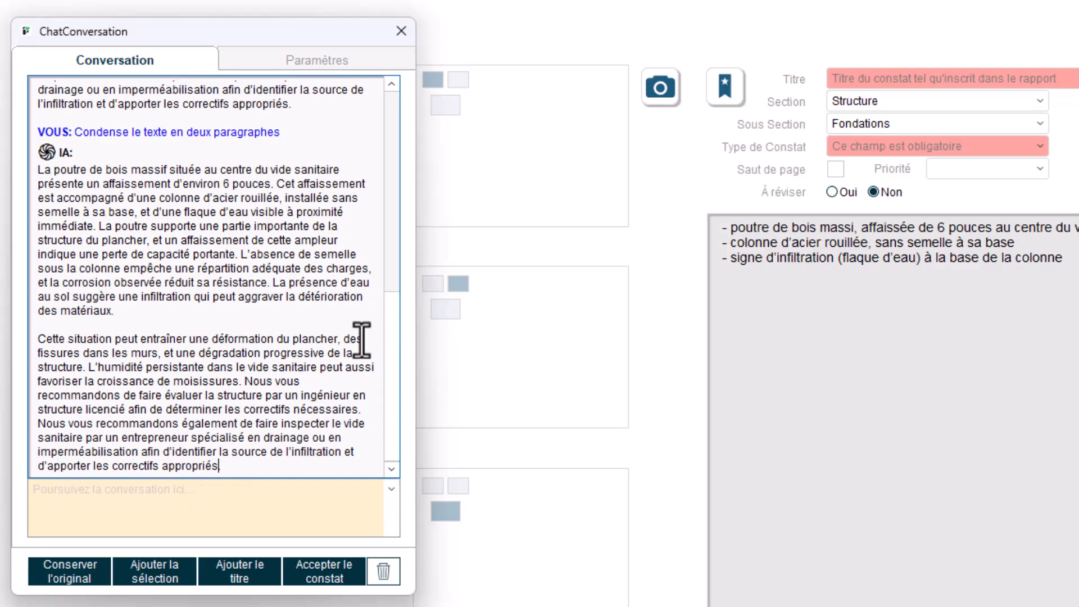
pyautogui.click(320, 569)
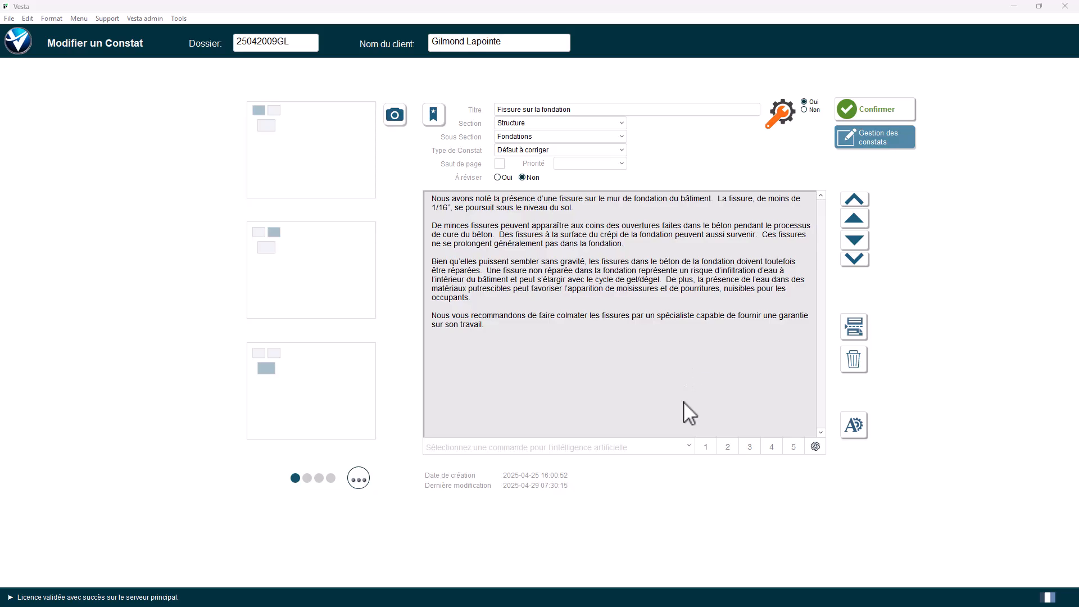
# - Add the command "Traduit ce texte en allemand" at the end of the AI command list and save the list
pyautogui.click(689, 448)
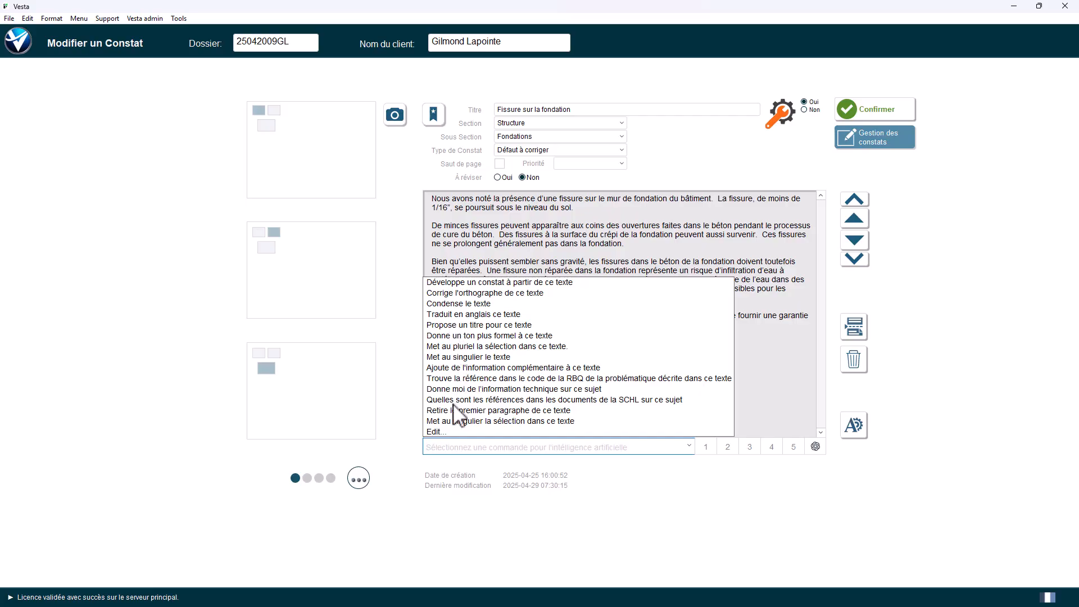
pyautogui.click(443, 432)
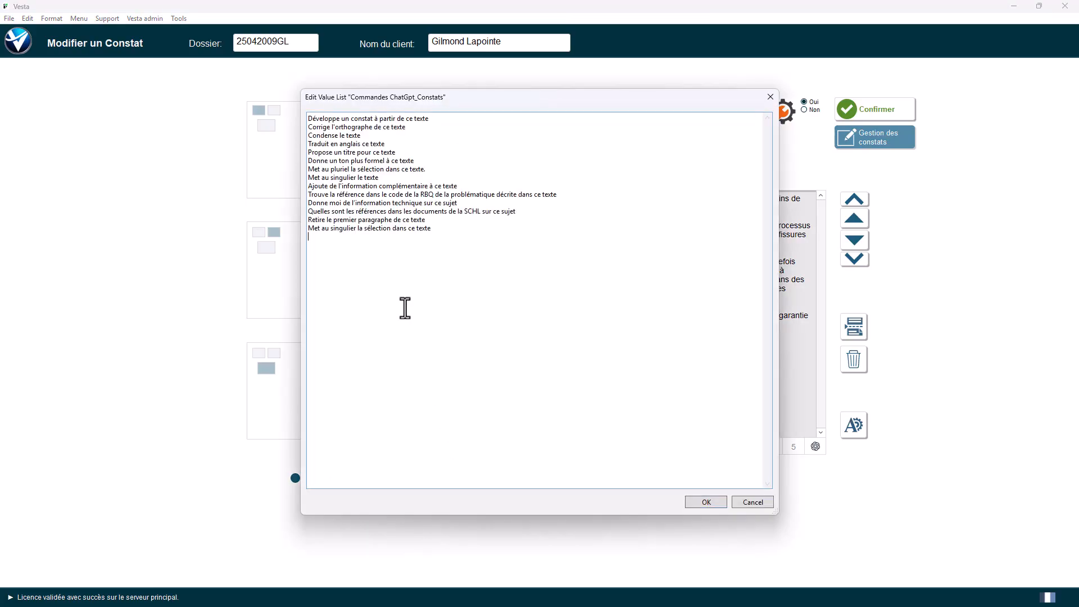
pyautogui.press('Return')
pyautogui.write('Traduit ')
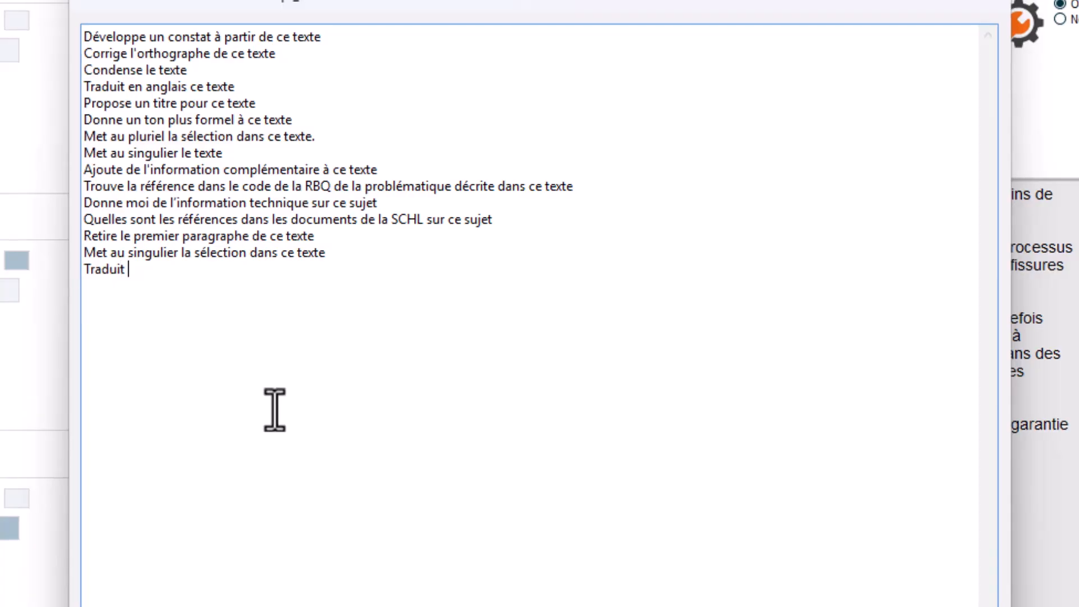
pyautogui.write('ce texte en allemand')
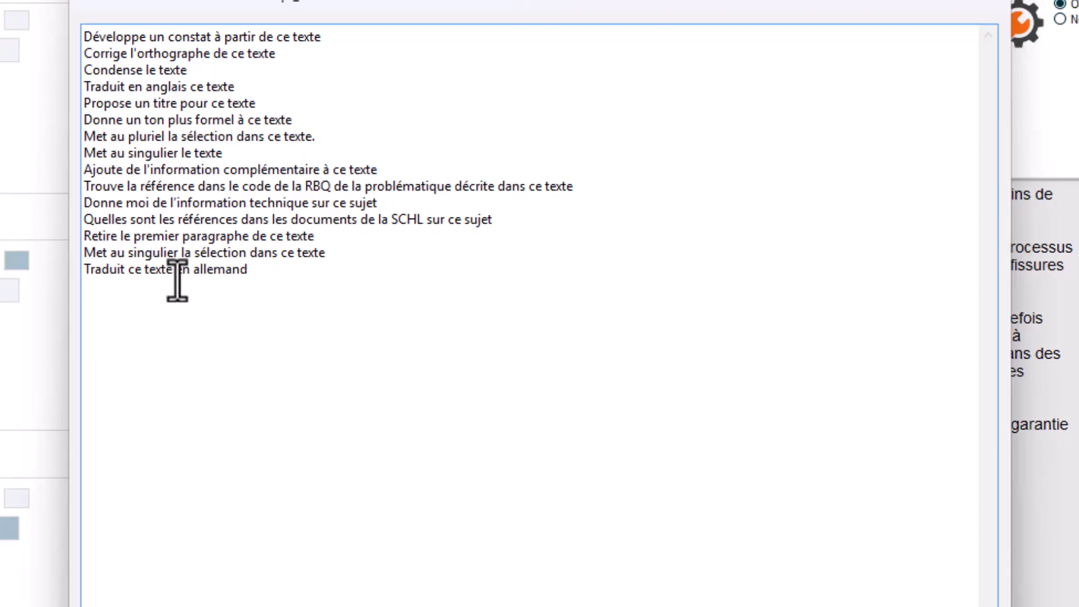
pyautogui.moveTo(173, 274); pyautogui.dragTo(127, 277)
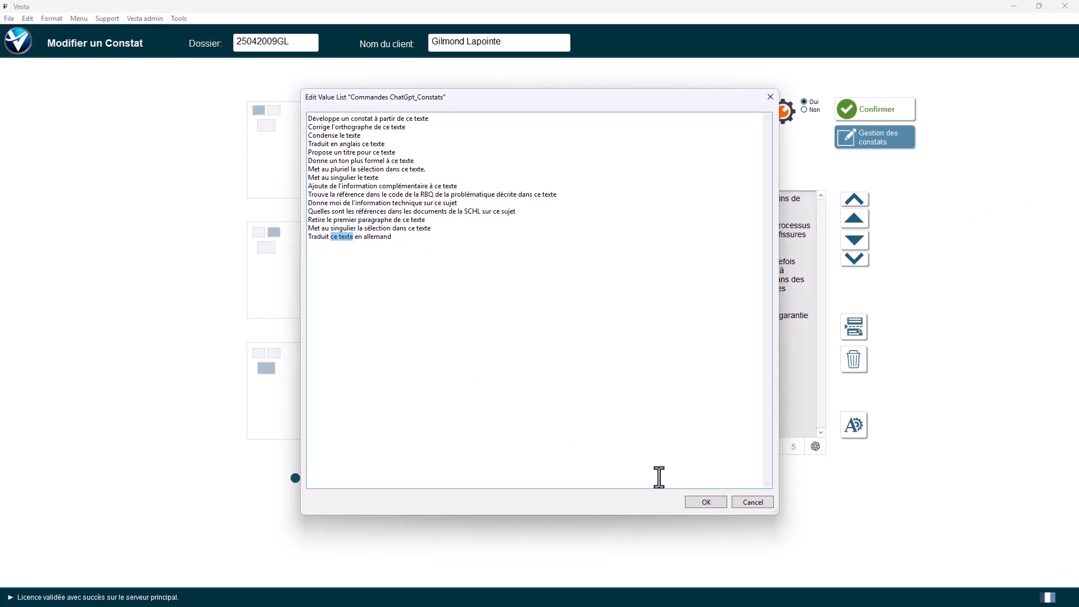
pyautogui.click(706, 501)
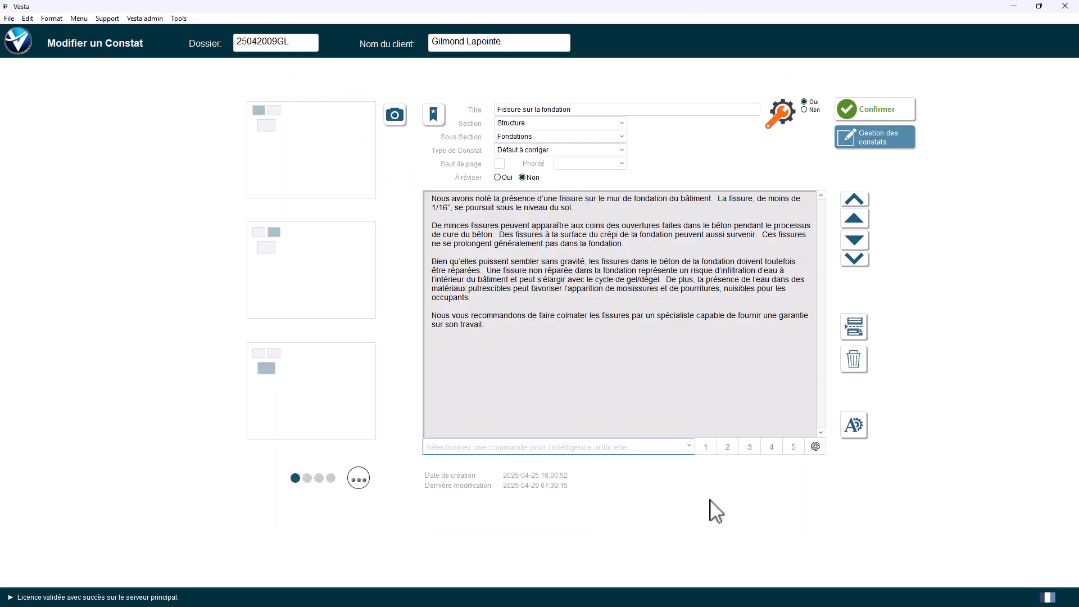
# - Run the AI command "Traduit ce texte en allemand" on the "Fissure sur la fondation" finding
pyautogui.click(689, 446)
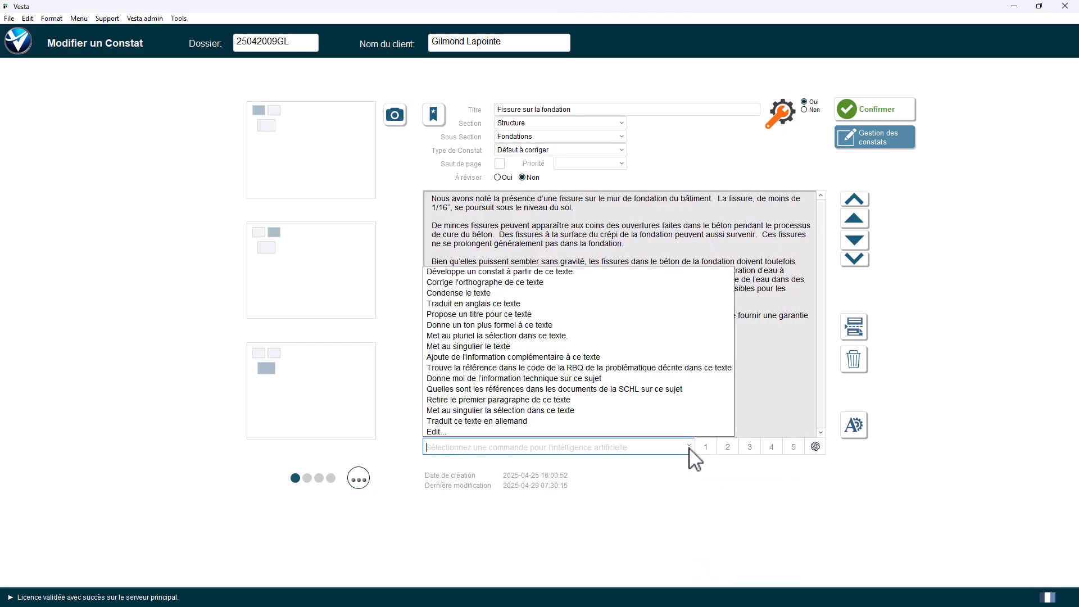
pyautogui.click(529, 421)
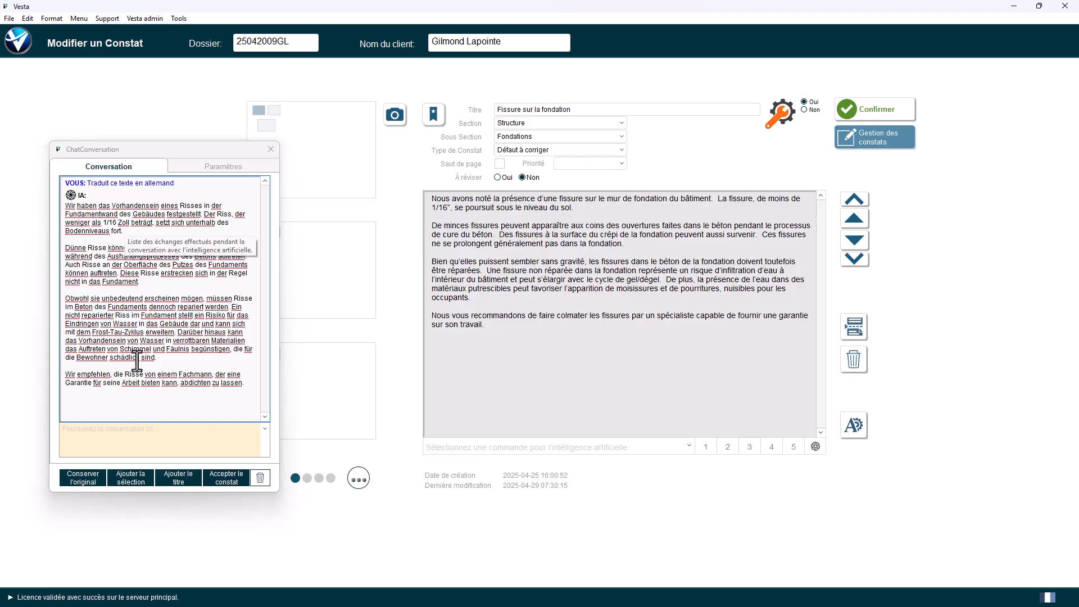
# - Ask the AI to "Traduit en francais" in the same conversation and accept the resulting finding
pyautogui.click(124, 448)
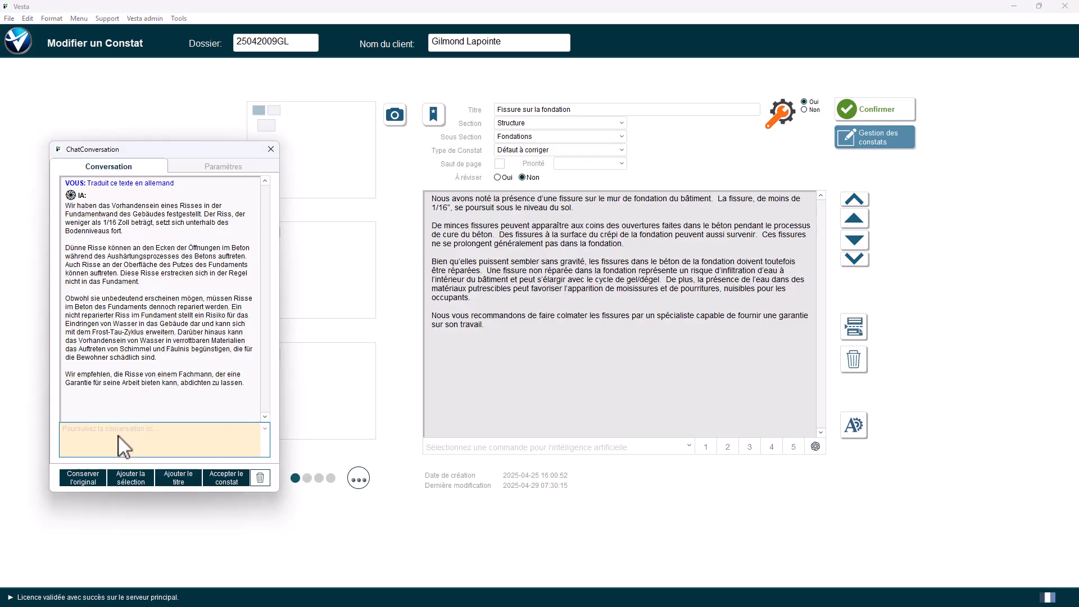
pyautogui.write('Traduit ')
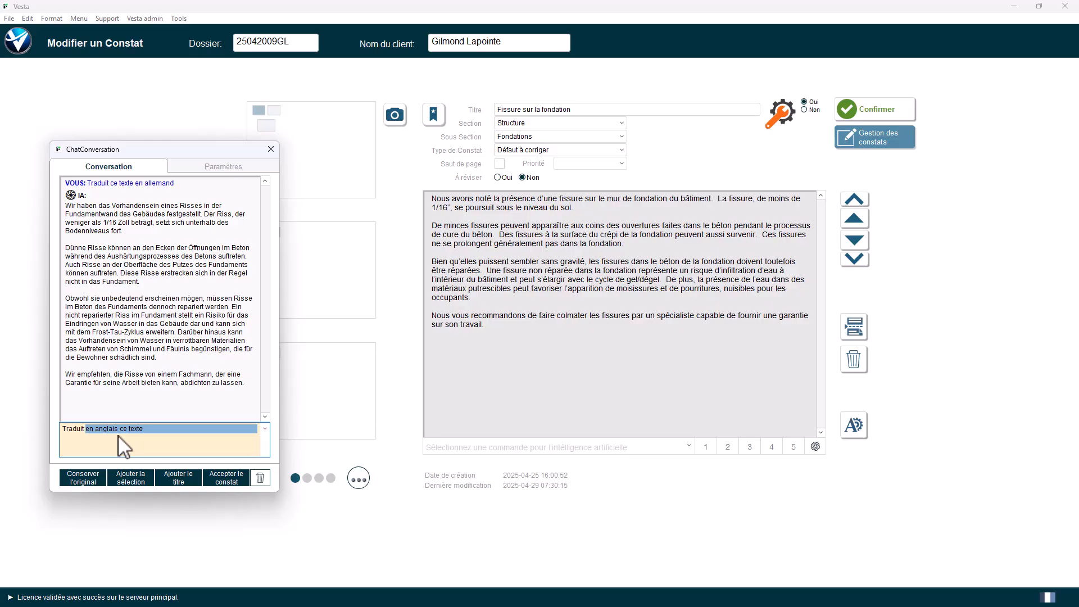
pyautogui.write('en f')
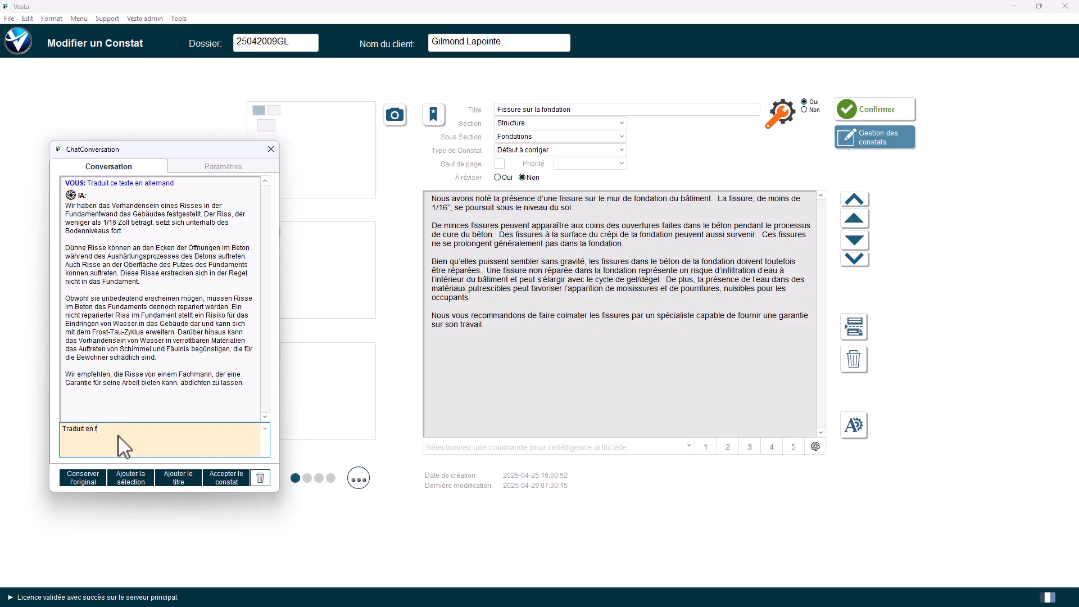
pyautogui.write('rancaisd')
pyautogui.press('Return')
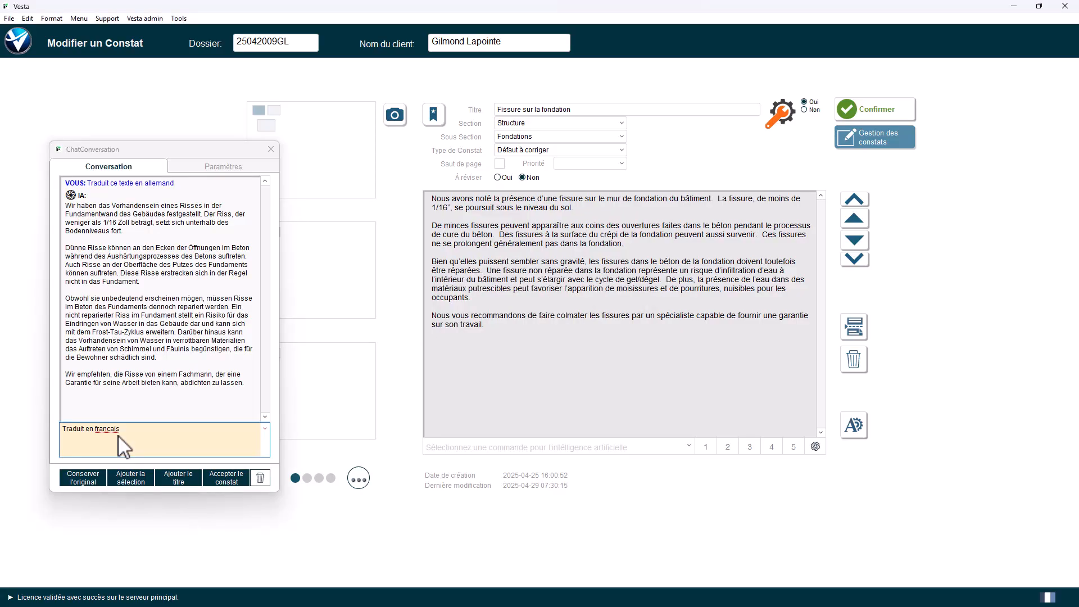
pyautogui.click(232, 478)
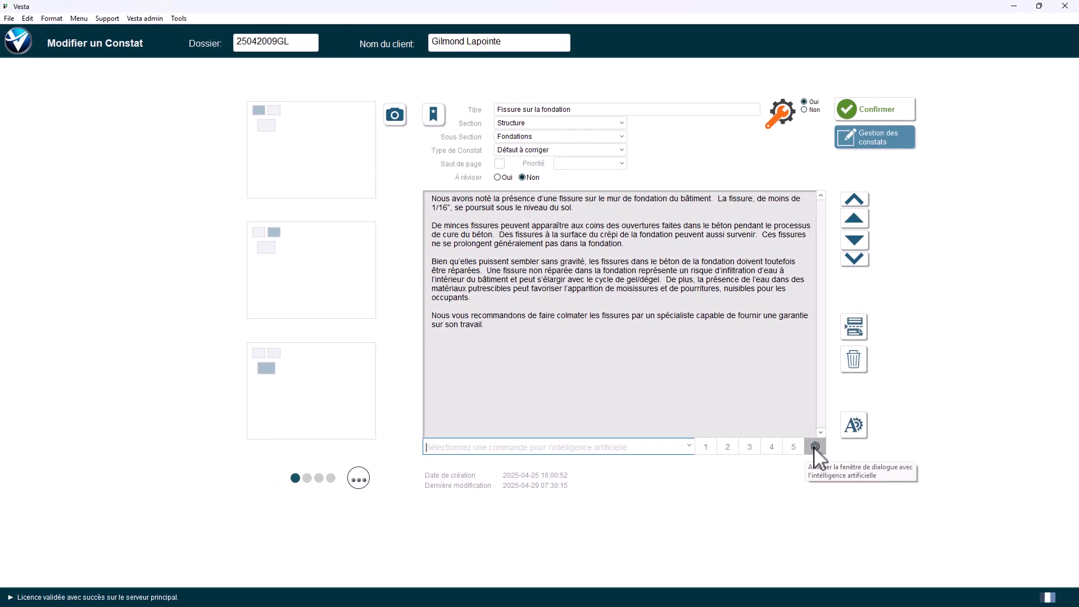
# - Open the AI conversation directly and ask "Quel est la hauteur minimale d'une balustrade?"
pyautogui.click(813, 447)
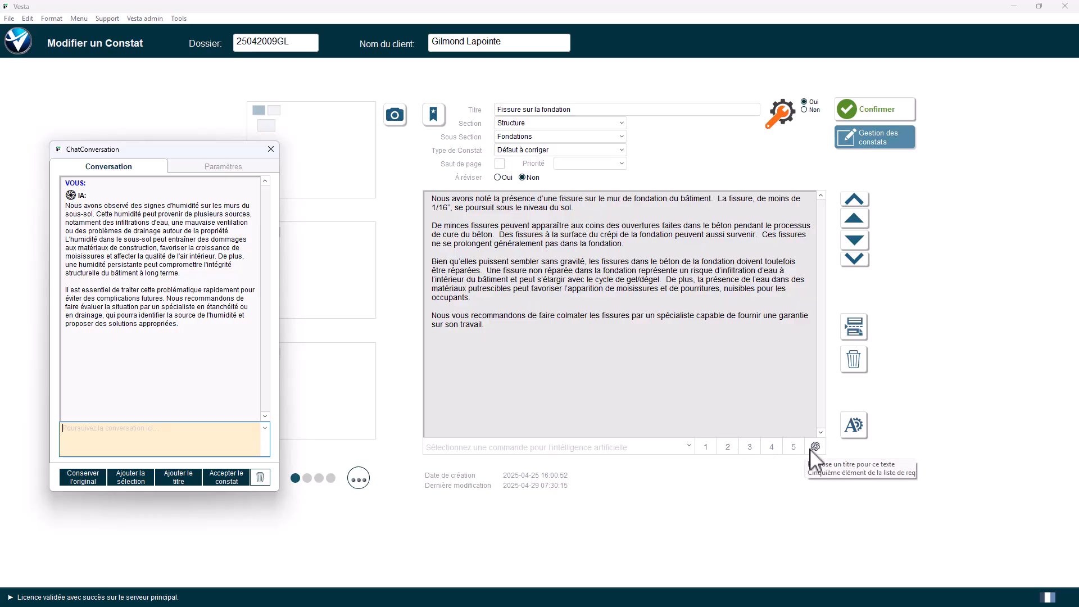
pyautogui.click(271, 149)
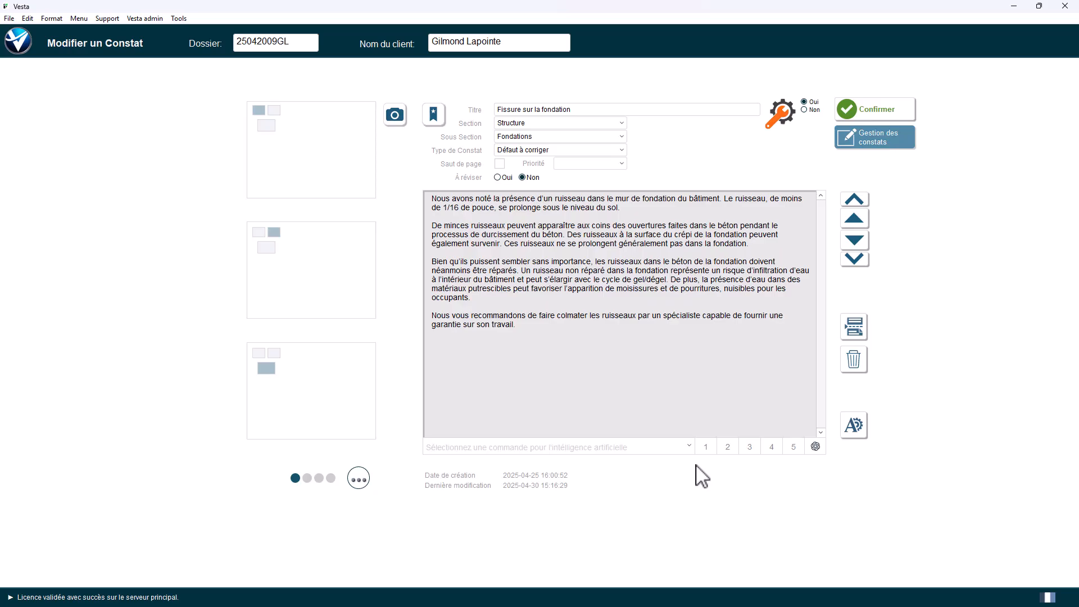
pyautogui.click(815, 447)
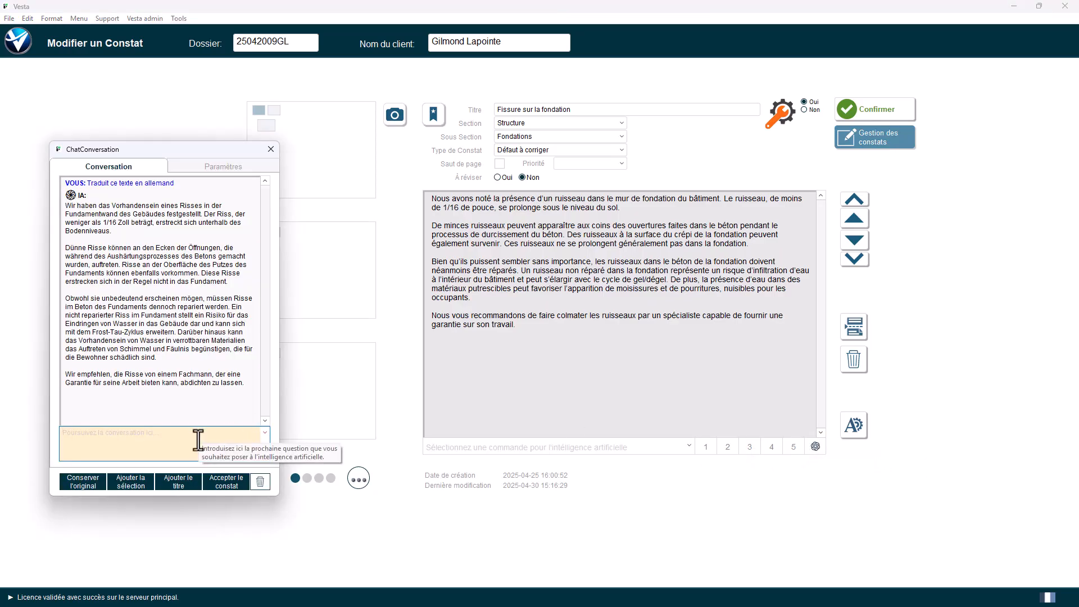
pyautogui.write('Quel ')
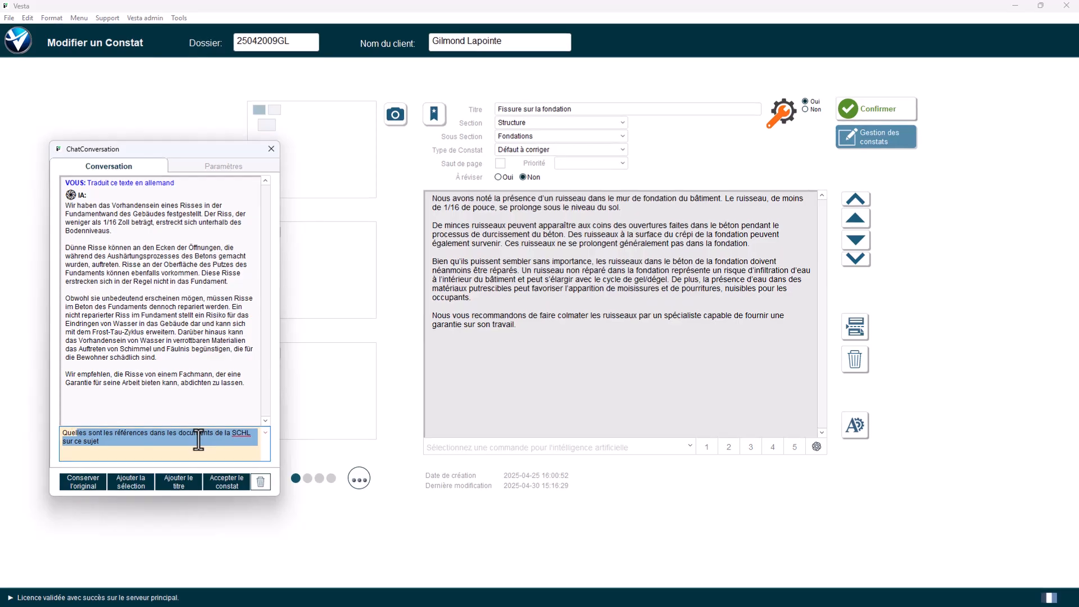
pyautogui.write('est l')
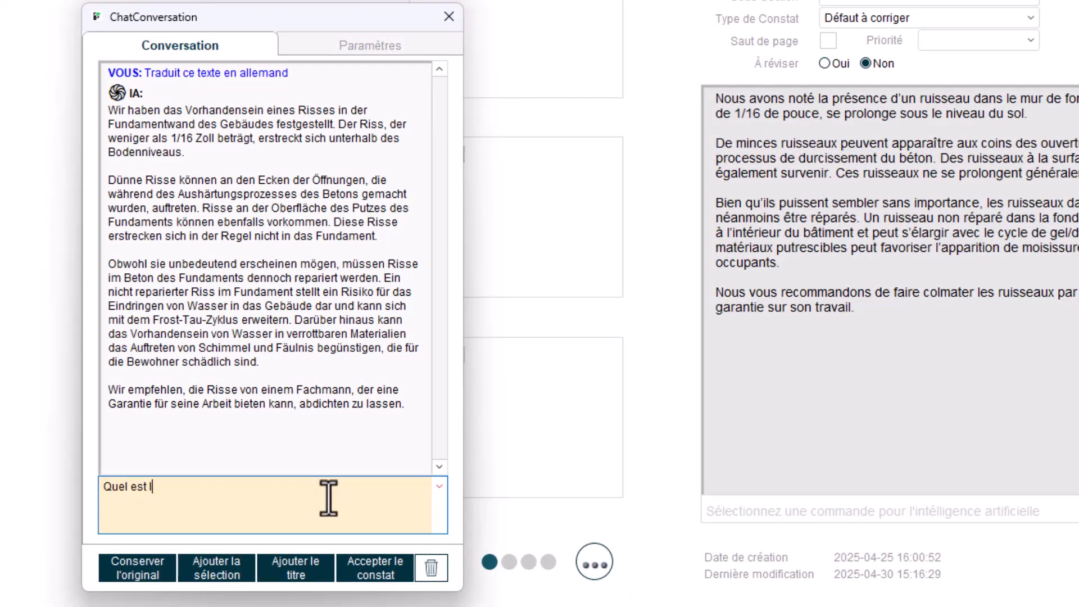
pyautogui.write("a hauteur minimale d'une b")
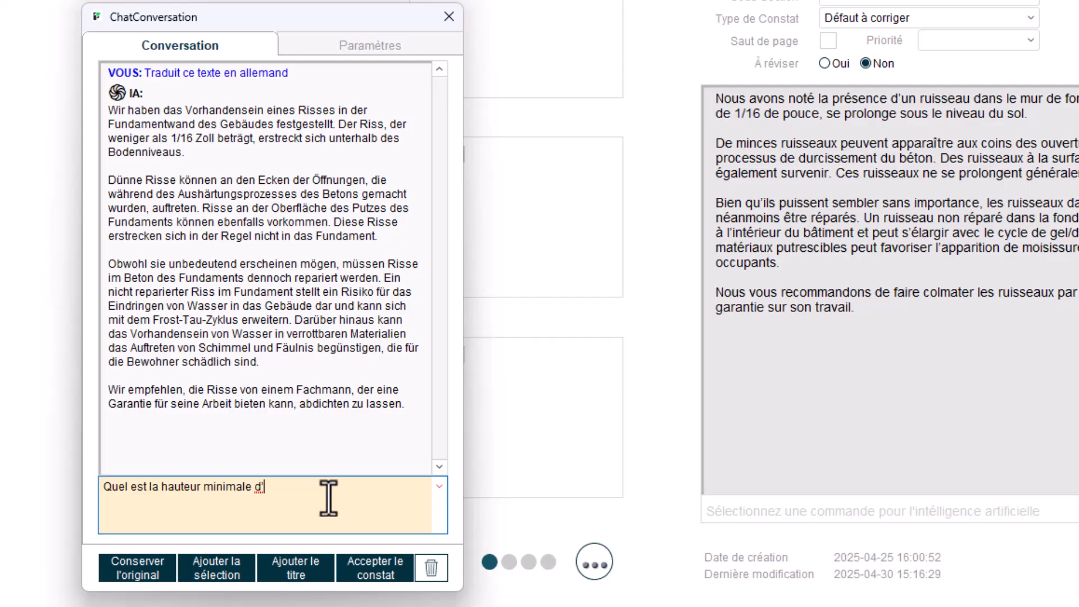
pyautogui.write('alustrade?')
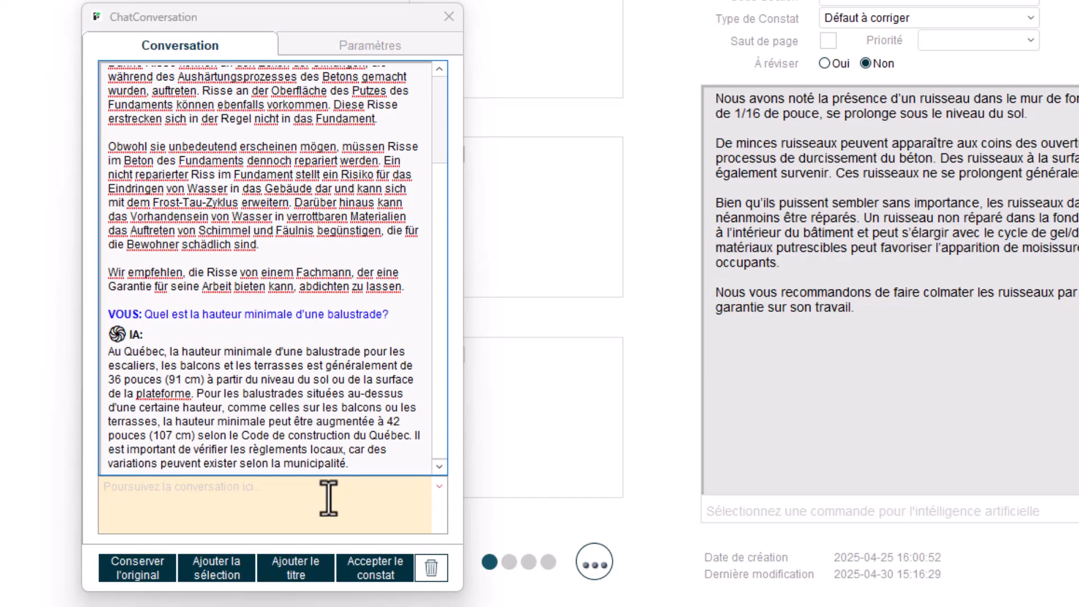
# - Continue the AI conversation with the question "Quel est l'article du code cnb 2010?"
pyautogui.click(329, 497)
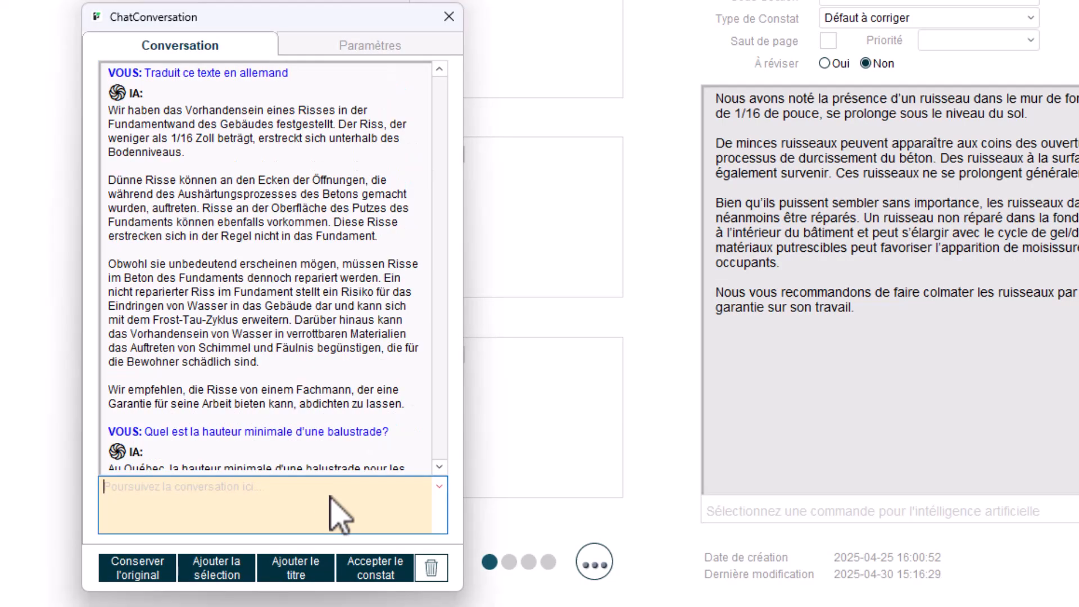
pyautogui.write('Qu')
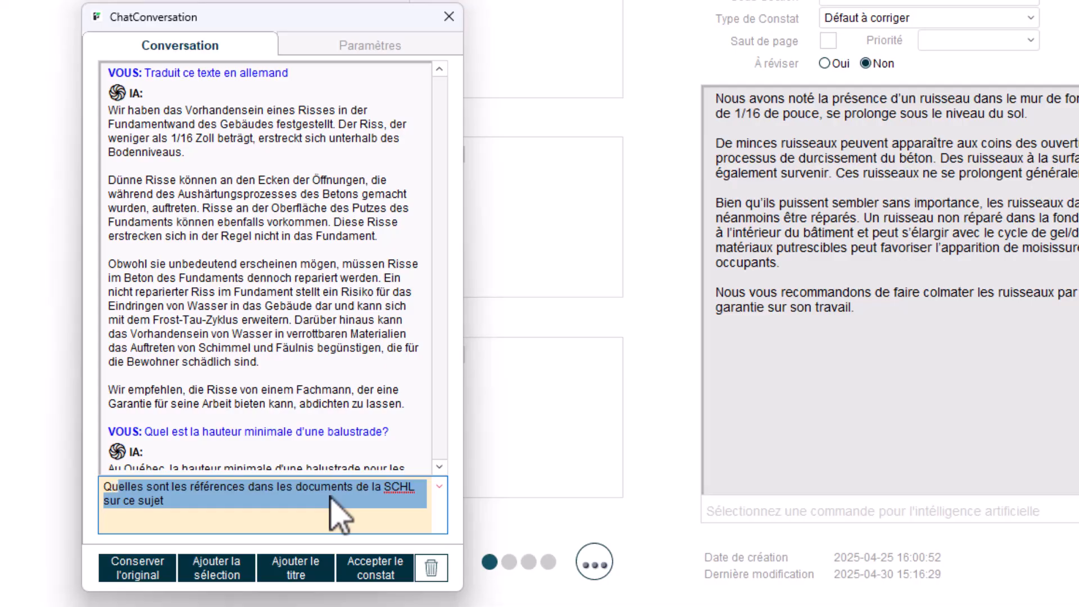
pyautogui.write('el est l')
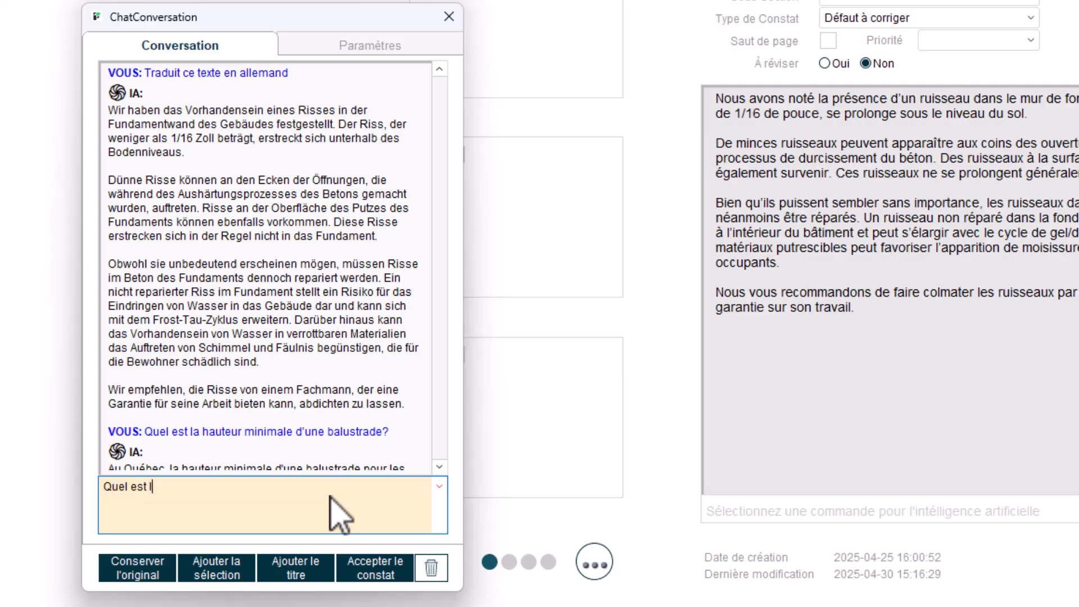
pyautogui.write('’article du code cnb 2010?')
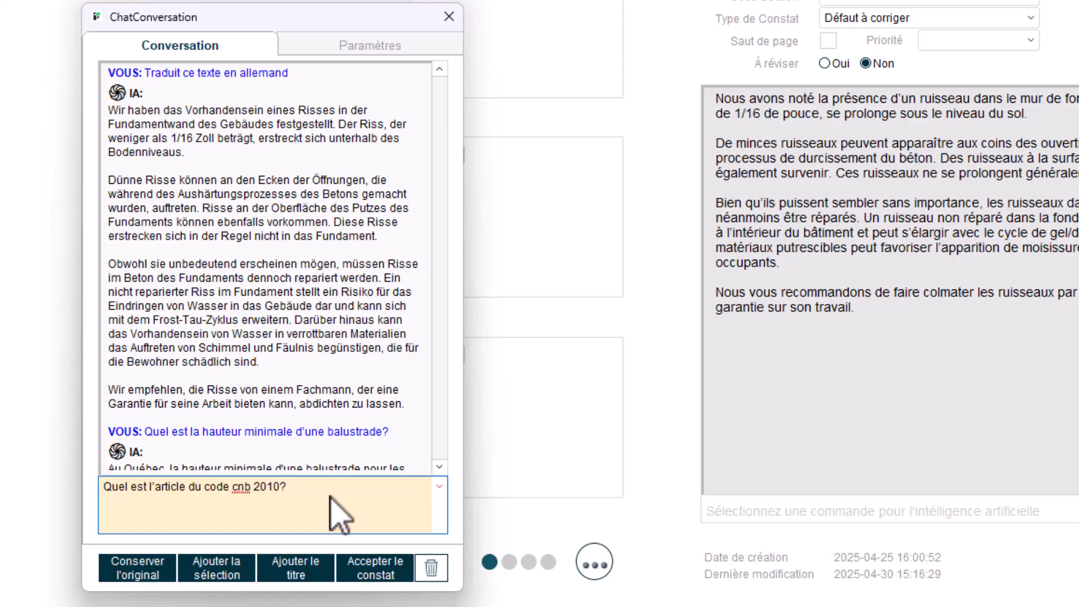
pyautogui.press('Return')
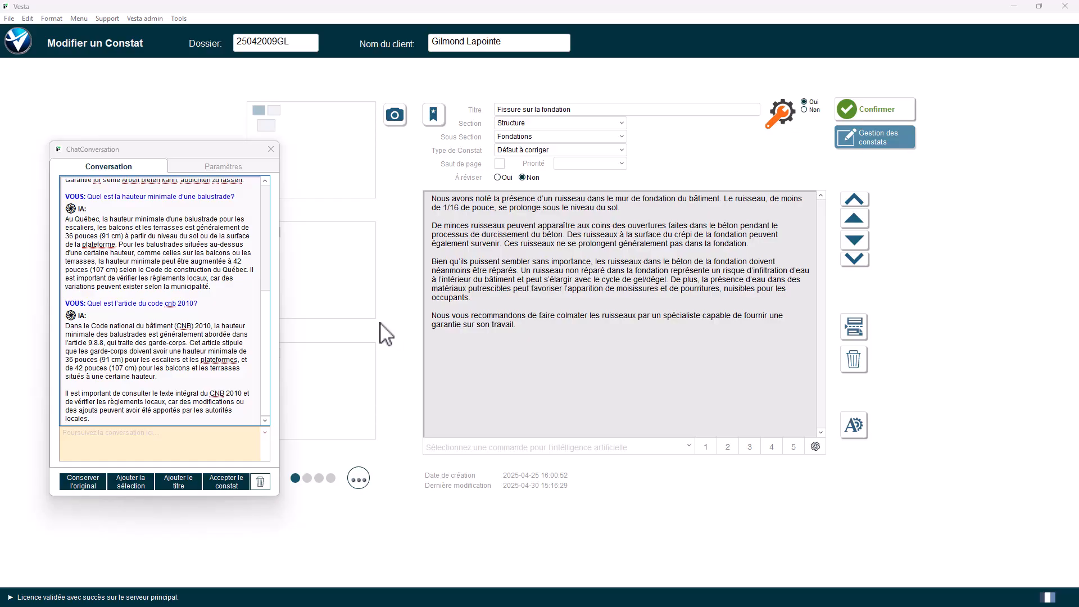
# - Review the AI conversation's parameters, reading through the directives for writing findings, including the title format, examples and constraints
pyautogui.click(212, 163)
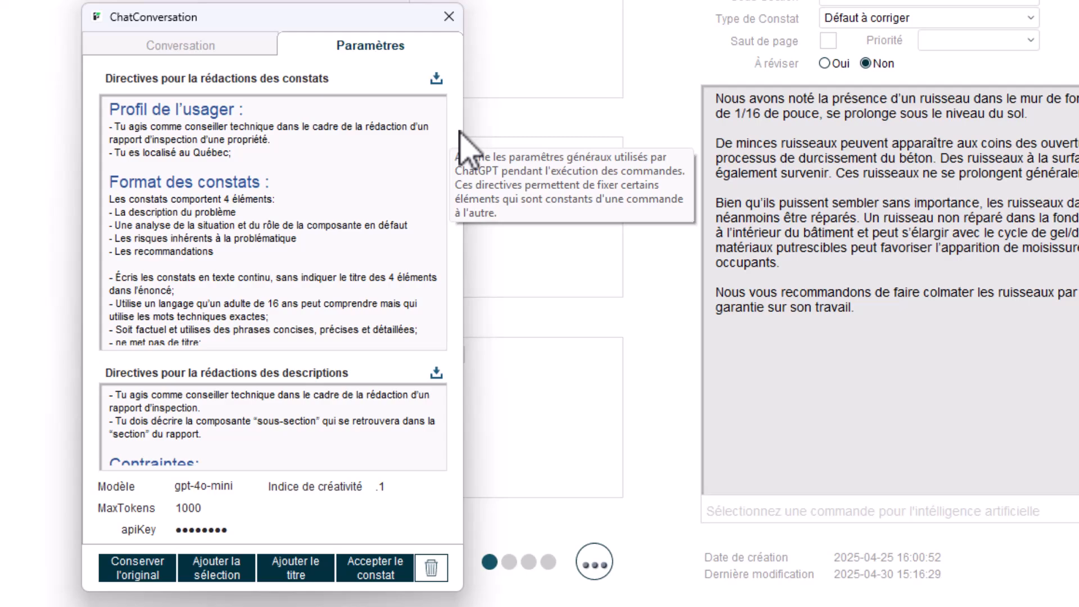
pyautogui.click(394, 150)
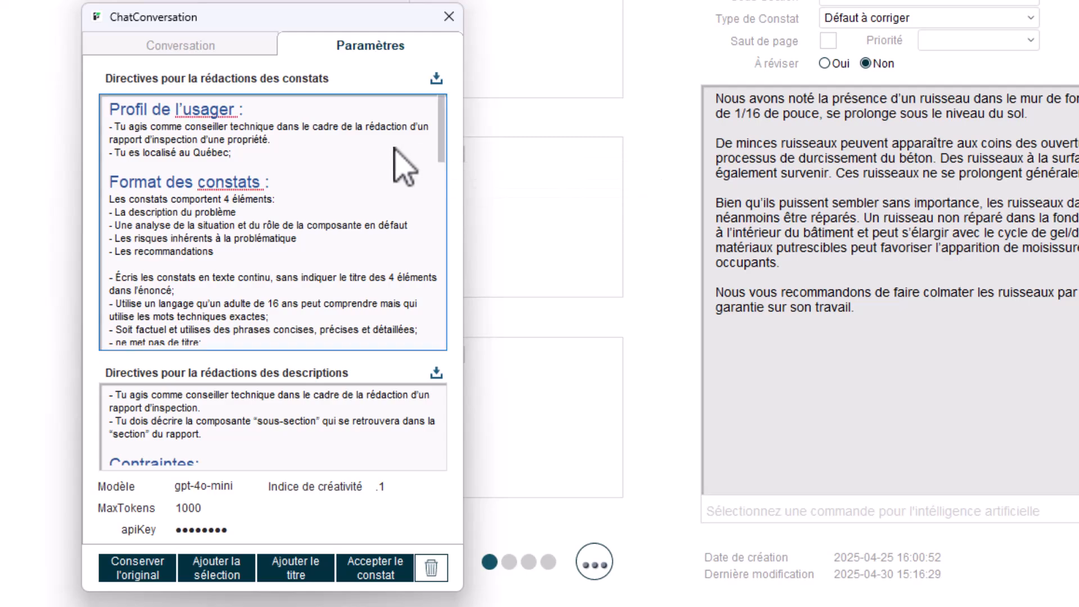
pyautogui.scroll(-3, 387, 155)
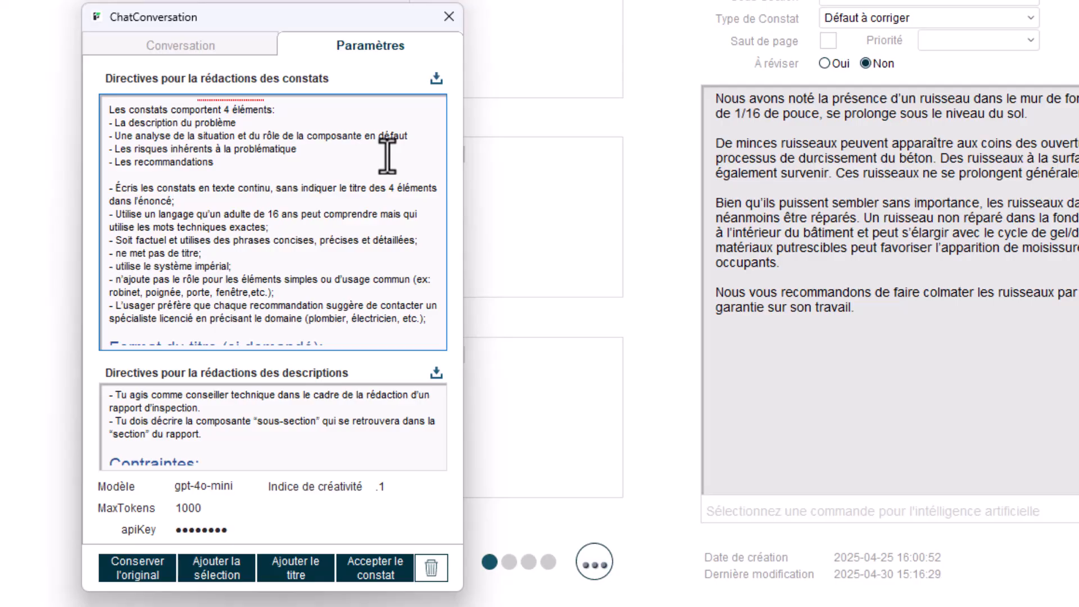
pyautogui.scroll(-1, 387, 156)
pyautogui.scroll(-1, 387, 156)
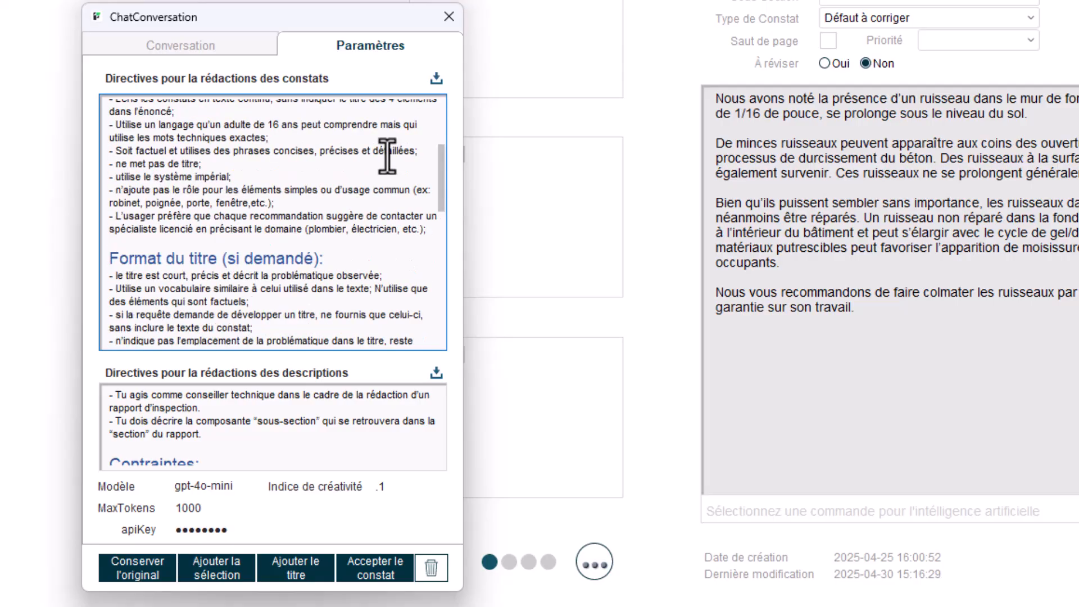
pyautogui.scroll(-3, 387, 156)
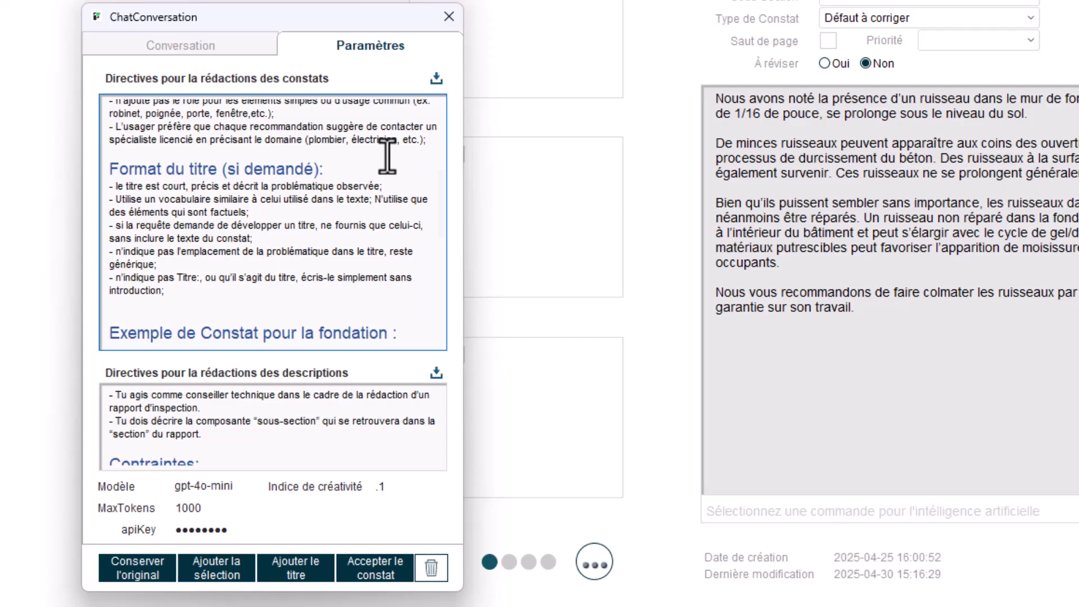
pyautogui.scroll(-5, 387, 155)
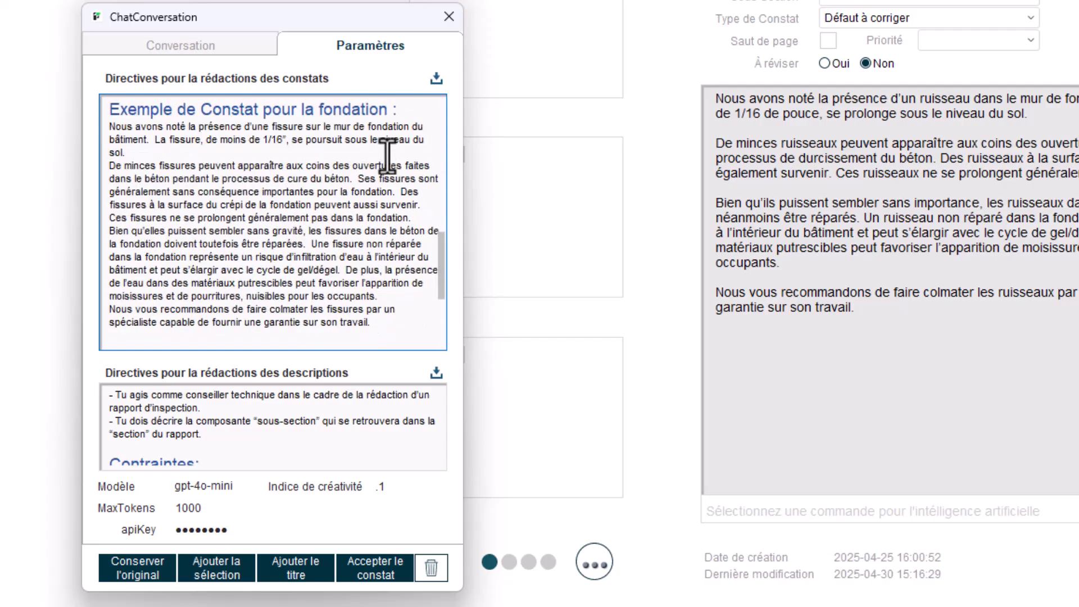
pyautogui.scroll(-3, 387, 156)
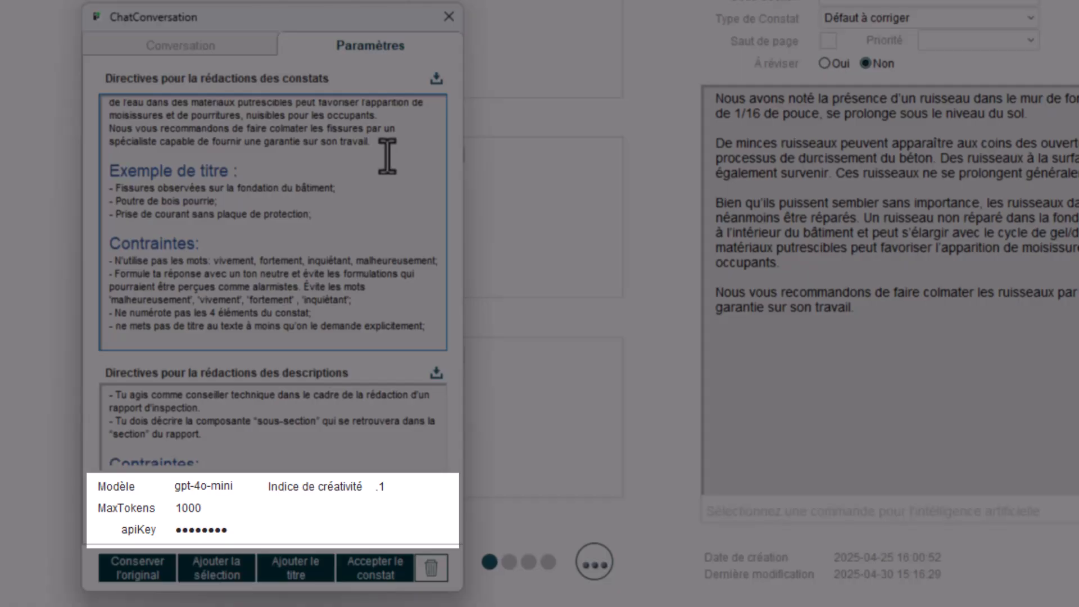
pyautogui.scroll(5, 387, 155)
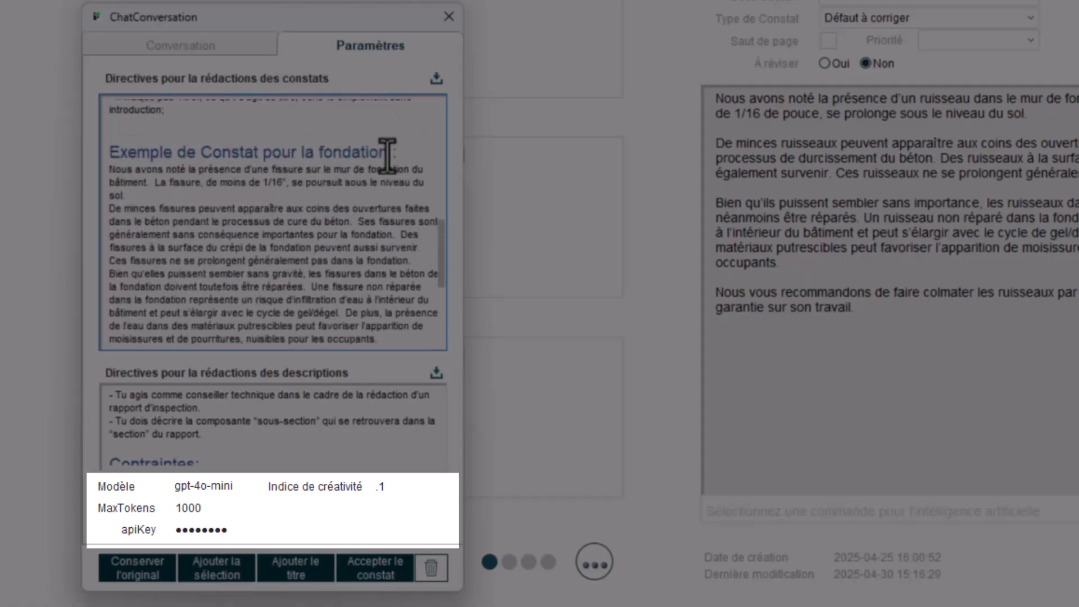